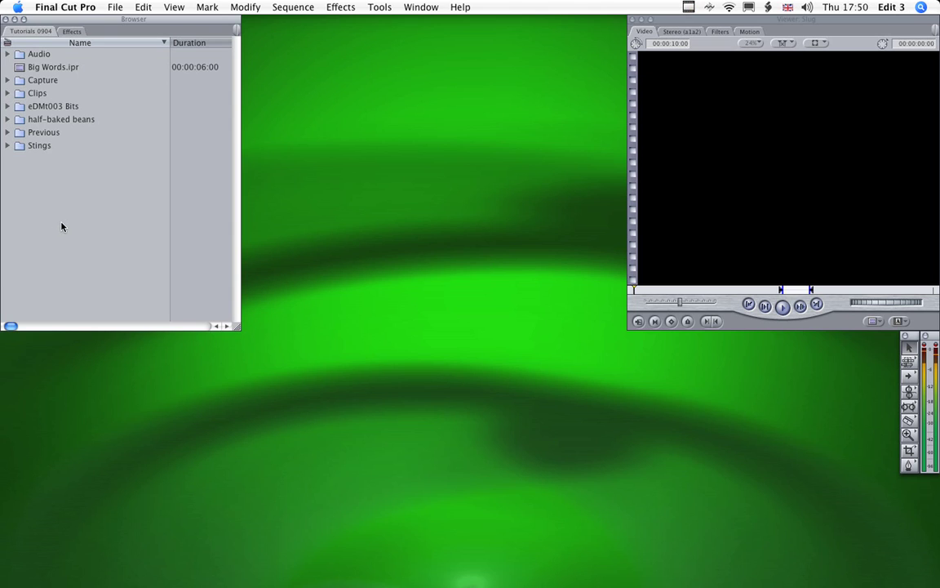
Create a new sequence named 'Text' and open it in the Timeline.
key("super+n")
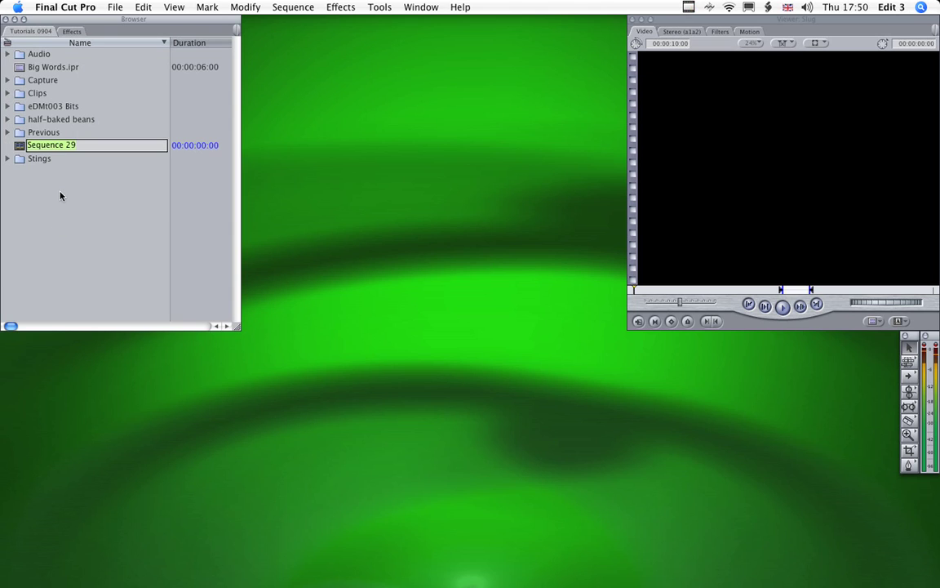
type("Text")
key("Return")
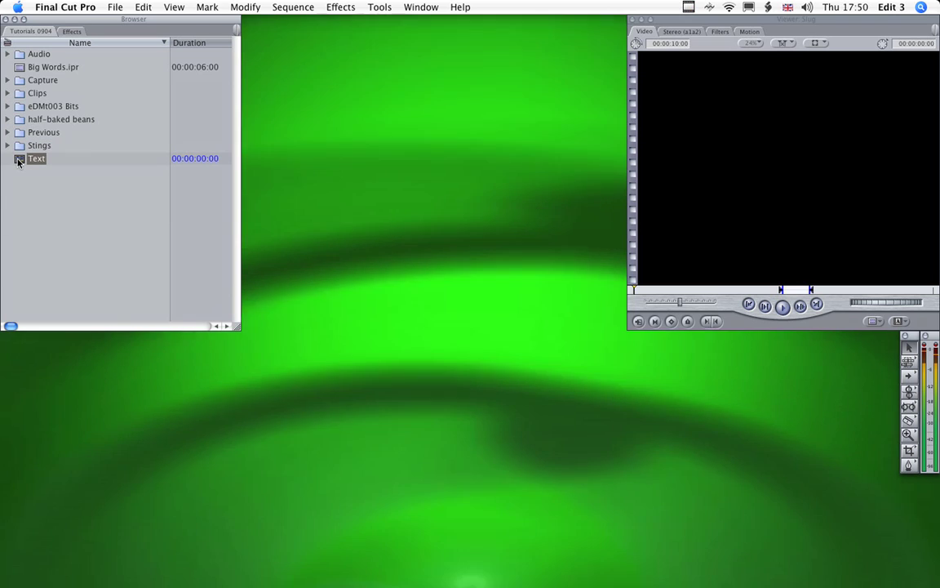
double_click(18, 161)
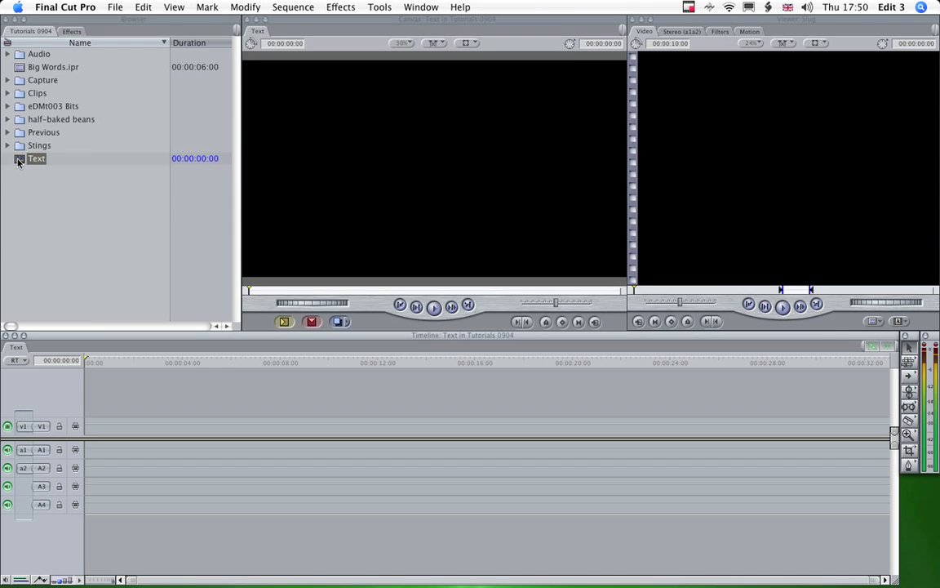
Place Big Words.ipr at the start of V1 and fit it to the timeline.
double_click(20, 67)
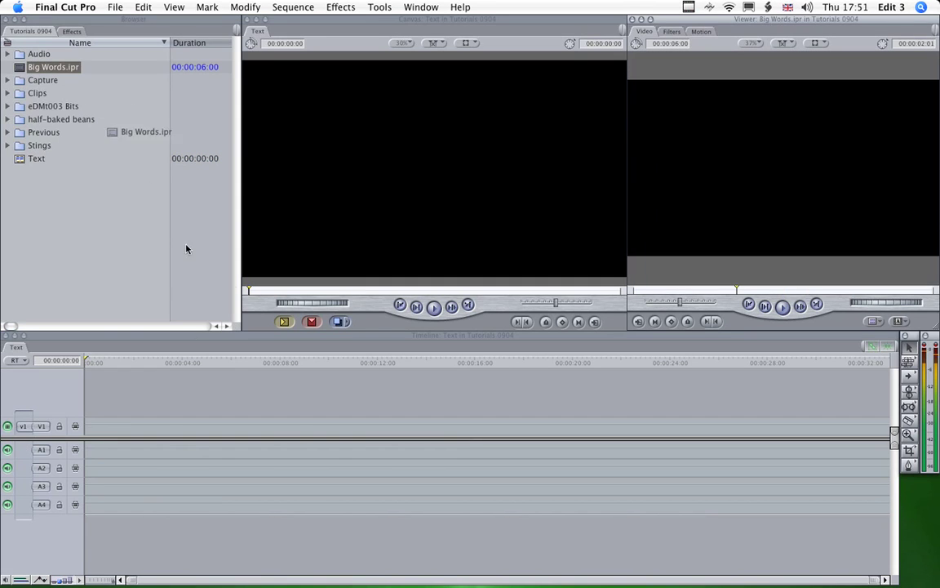
left_click_drag(186, 249, 94, 424)
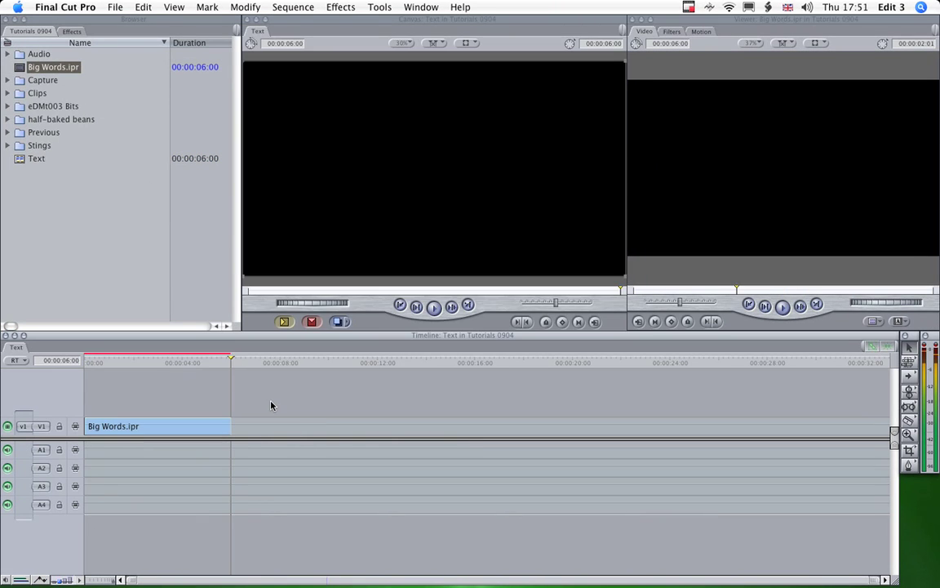
key("shift+z")
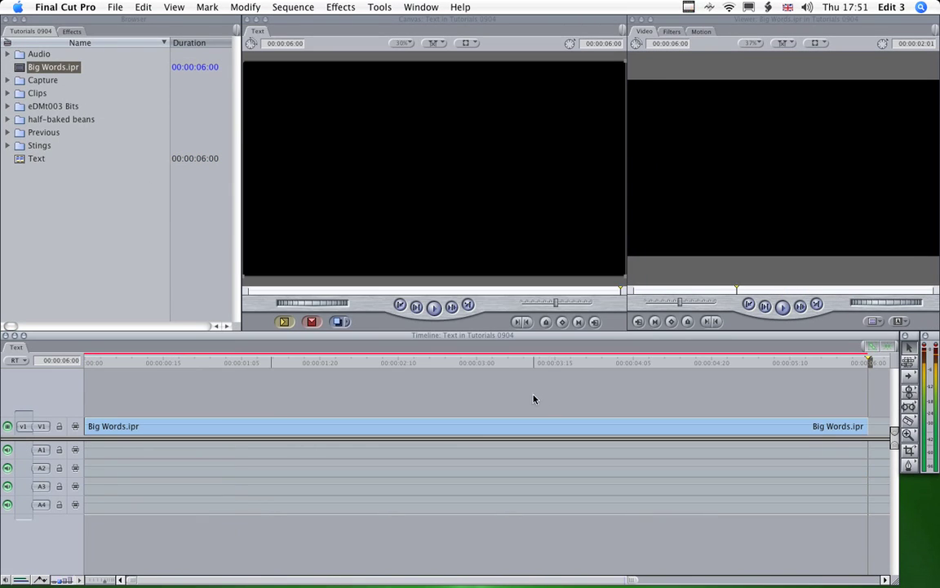
left_click(332, 363)
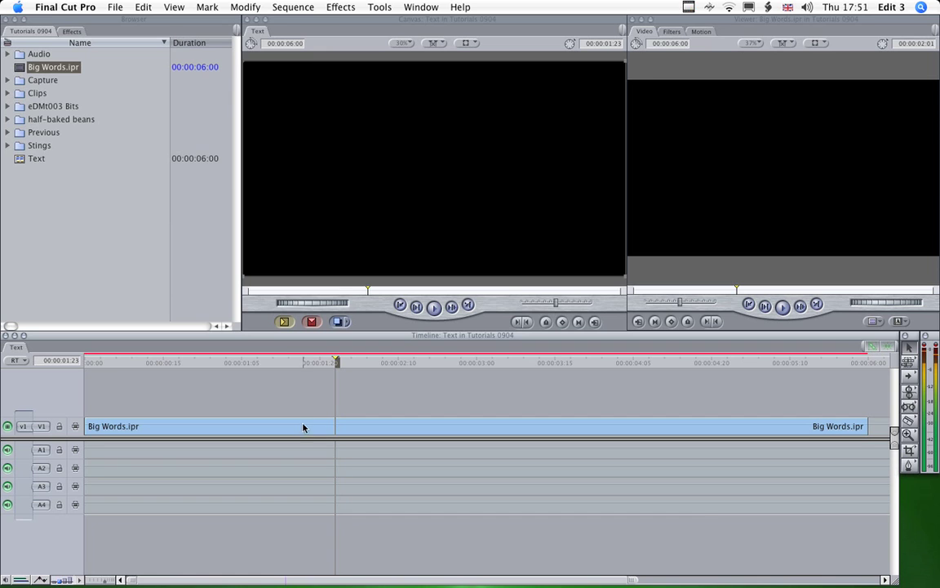
left_click(173, 8)
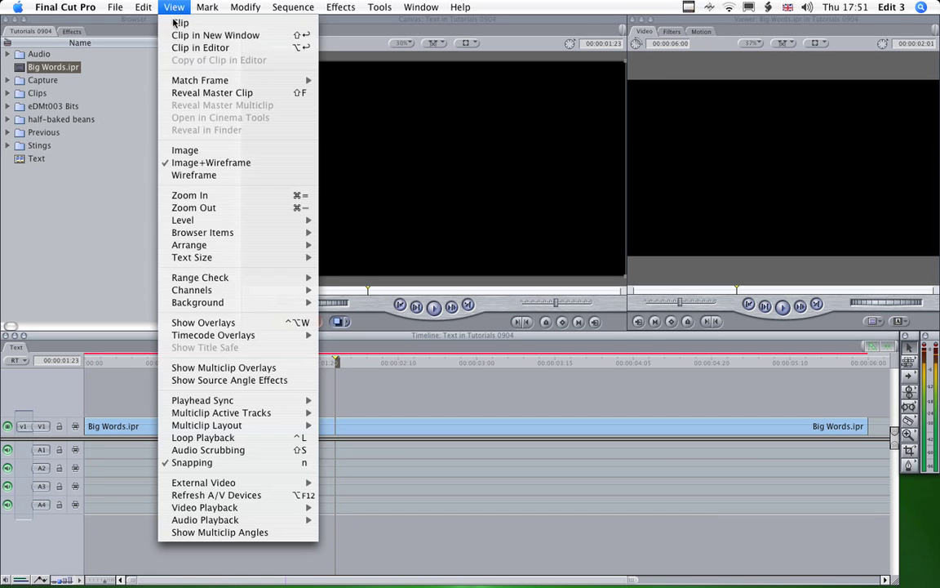
mouse_move(190, 302)
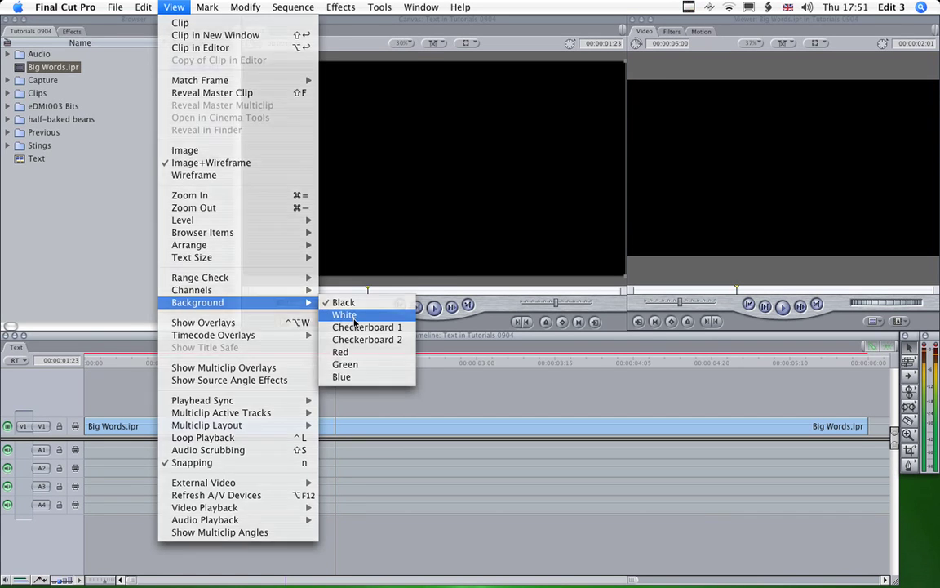
left_click(338, 316)
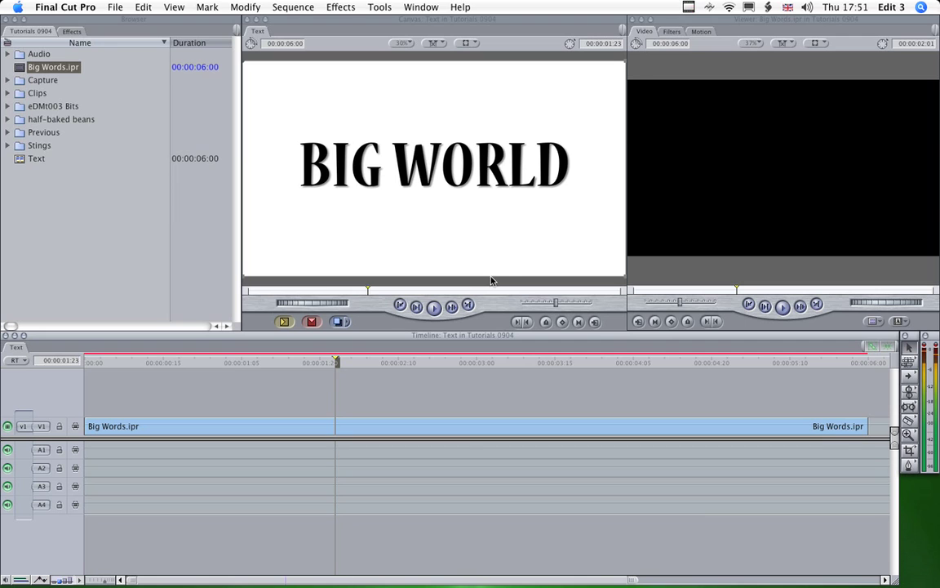
left_click(200, 362)
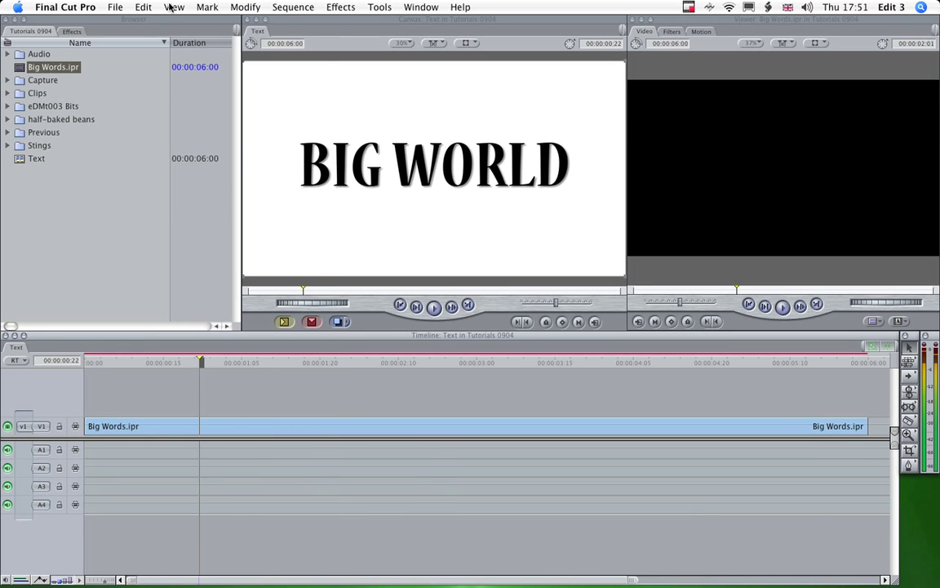
left_click(174, 7)
mouse_move(230, 302)
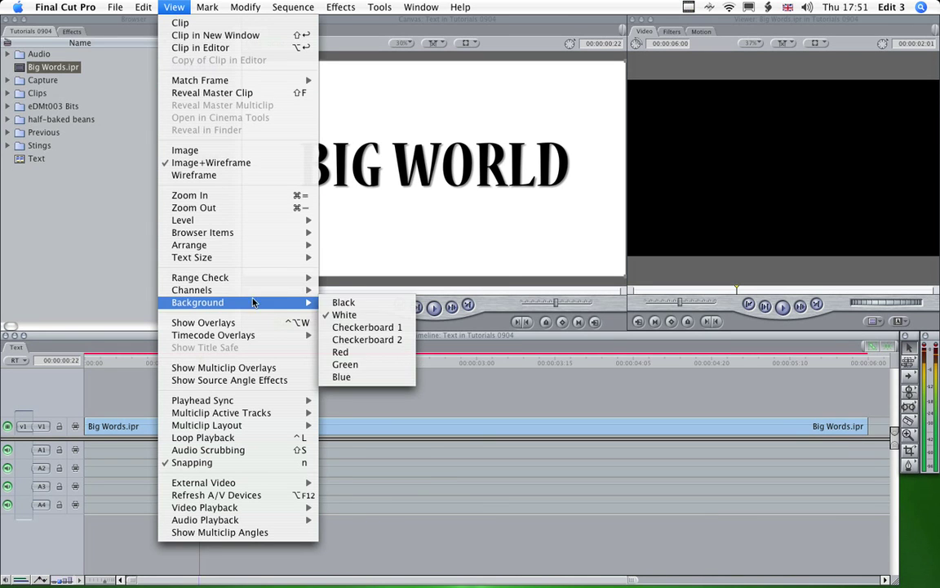
left_click(384, 303)
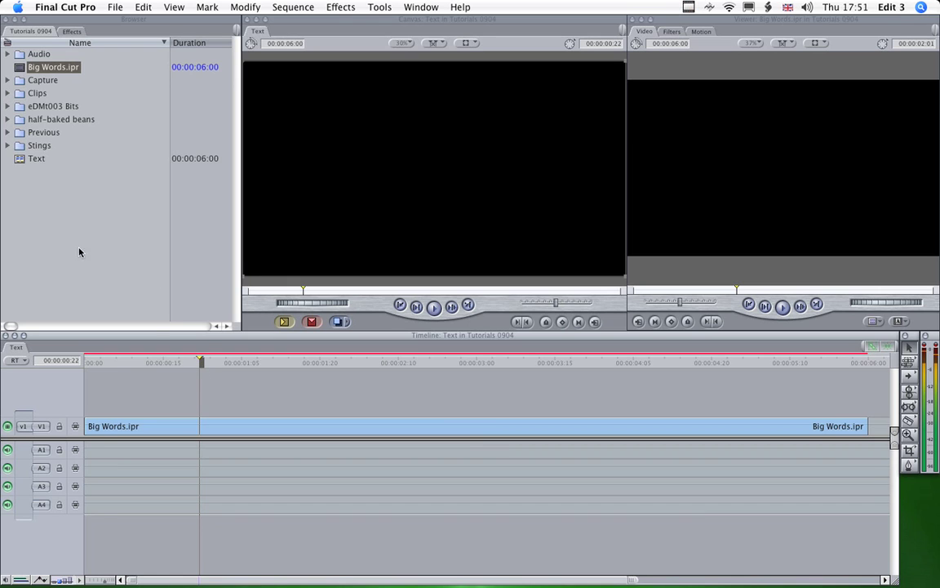
Put 10154HD from the Clips bin on V2, stretched to match Big Words.ipr's length.
left_click(7, 94)
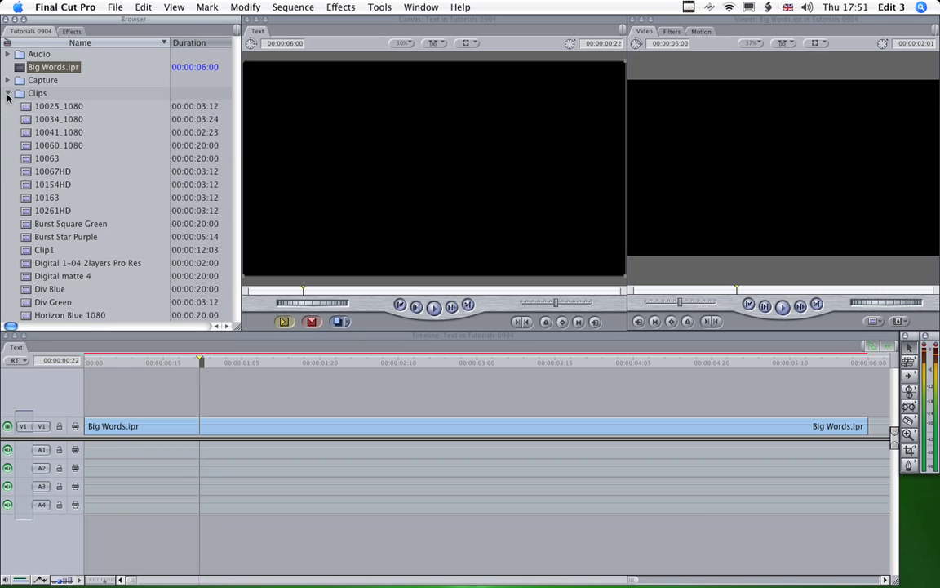
scroll(111, 195, "down", 1)
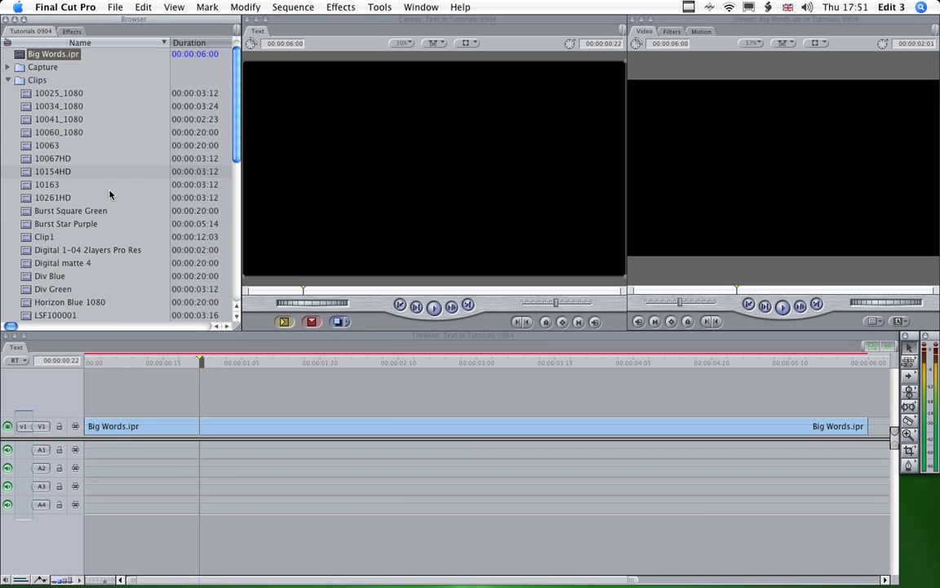
scroll(108, 192, "down", 1)
double_click(26, 158)
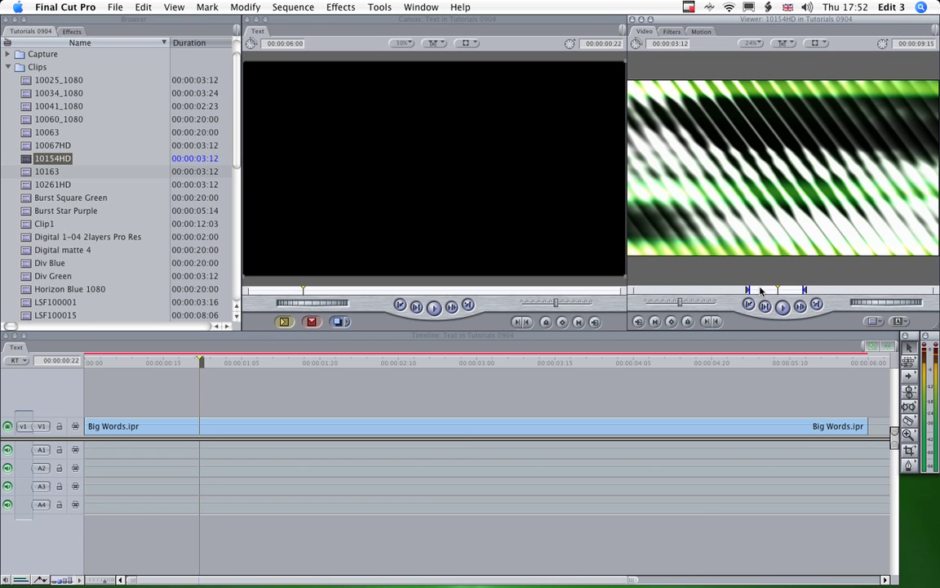
left_click(785, 291)
mouse_move(785, 291)
left_mouse_down()
mouse_move(749, 292)
mouse_move(796, 292)
mouse_move(756, 293)
mouse_move(785, 292)
left_mouse_up()
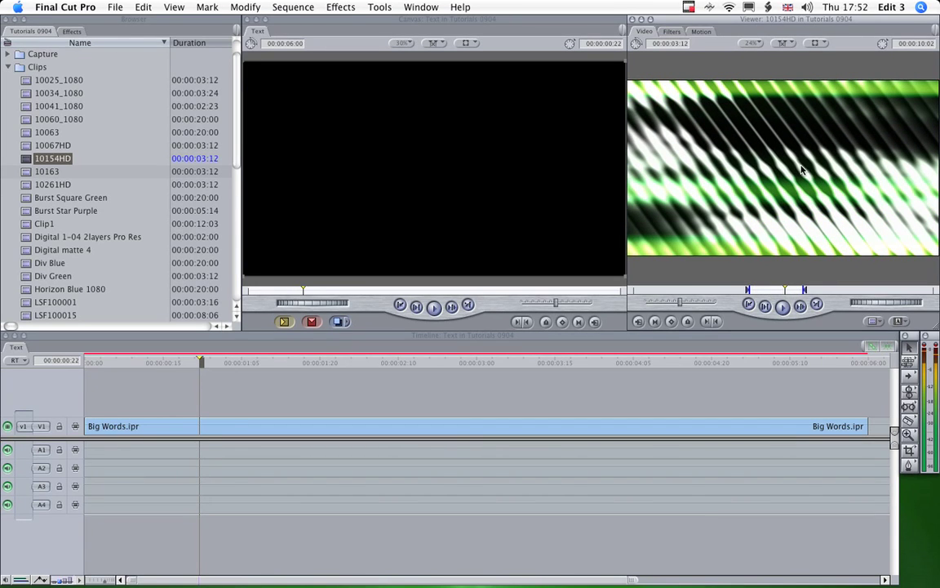
left_click_drag(802, 169, 102, 404)
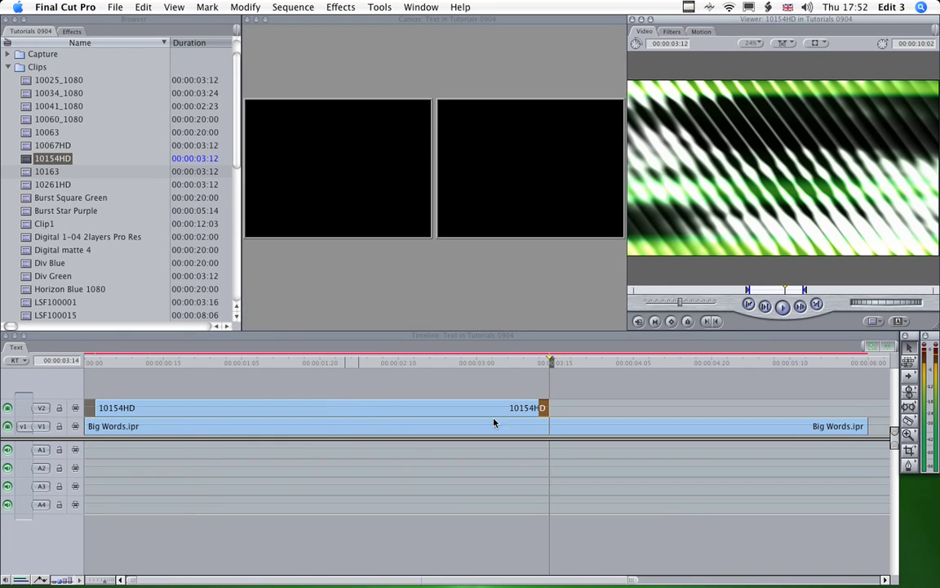
left_click_drag(550, 408, 867, 407)
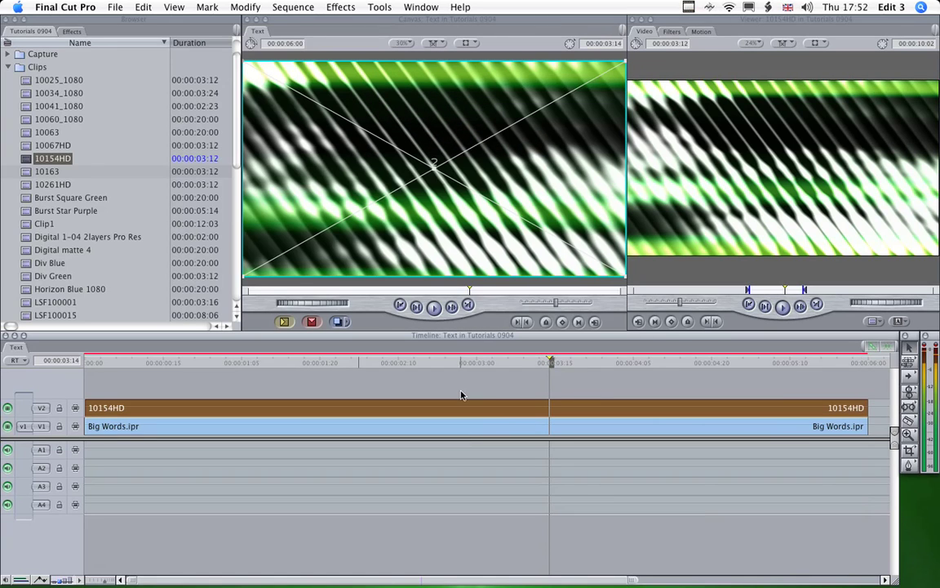
Set the 10154HD clip's composite mode to Travel Matte – Alpha.
left_click(487, 363)
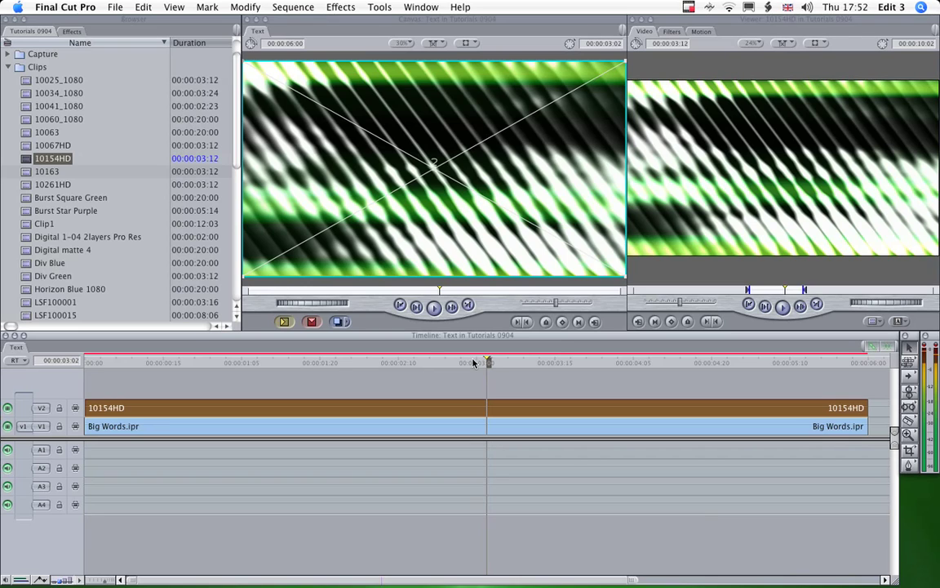
right_click(463, 408)
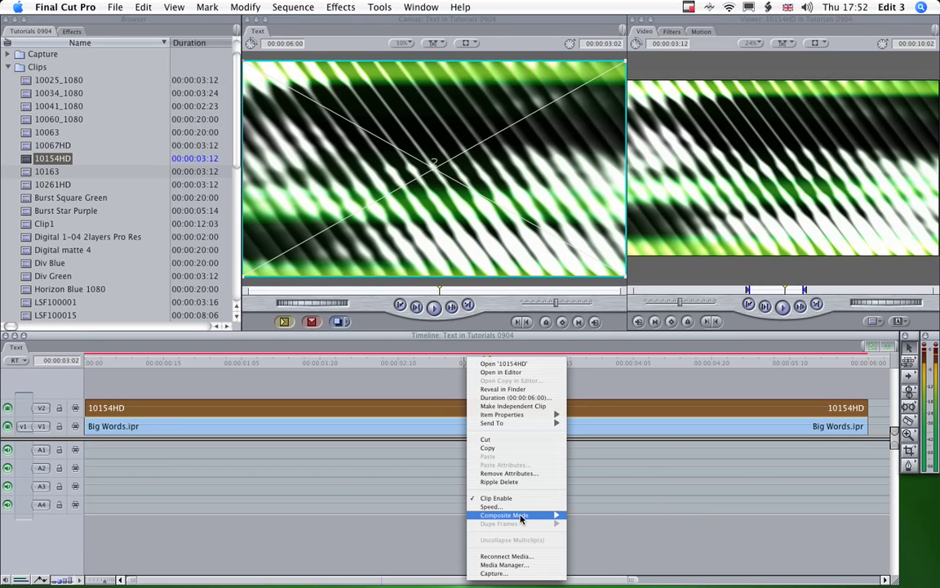
mouse_move(522, 515)
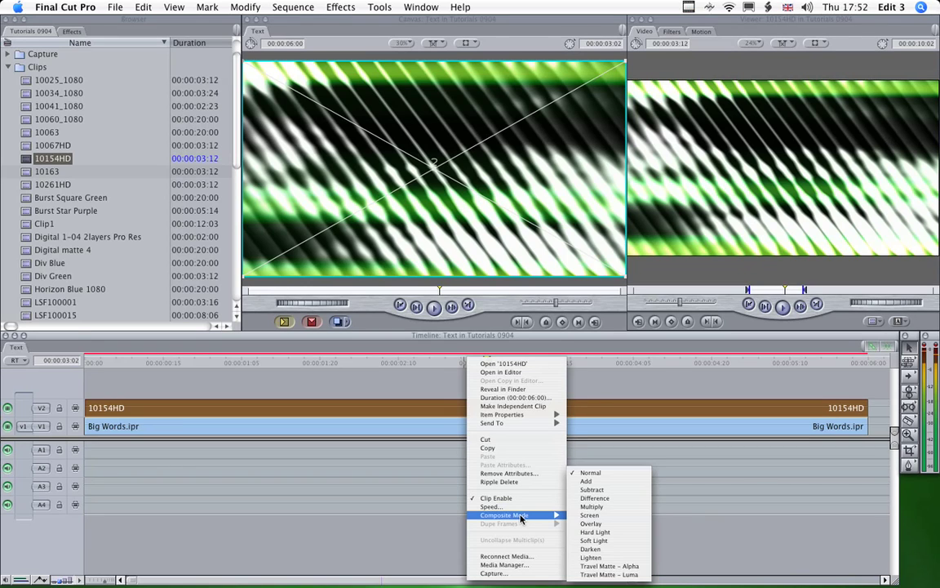
left_click(603, 567)
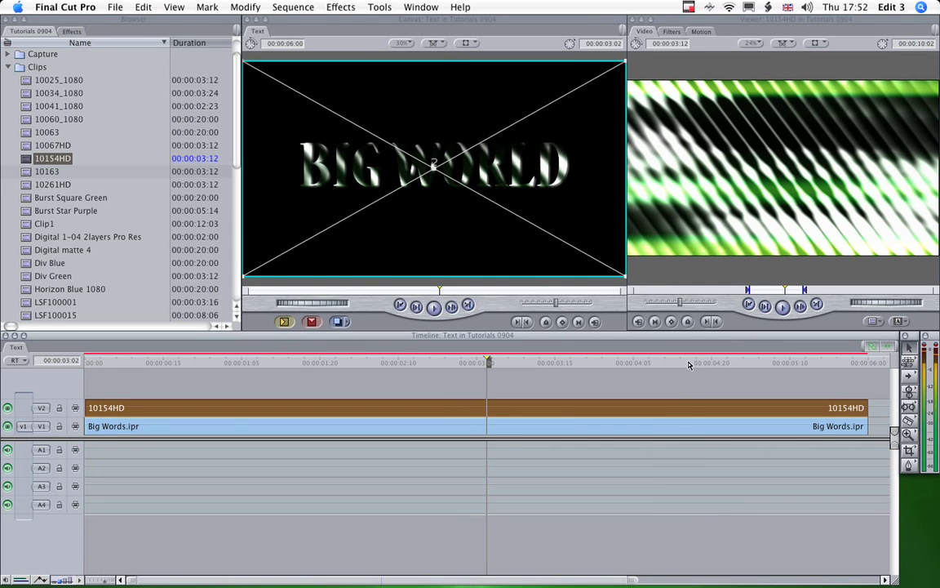
left_click(419, 362)
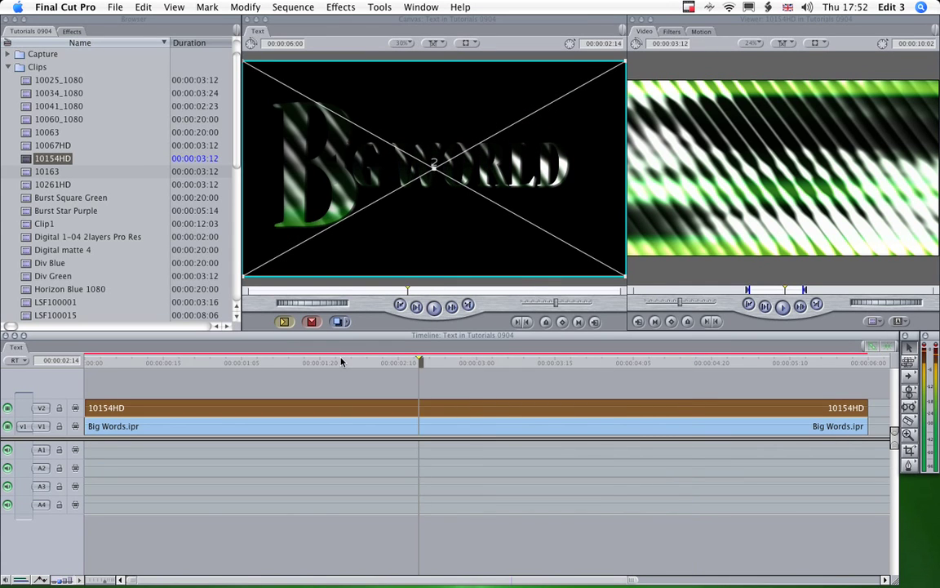
left_click(341, 362)
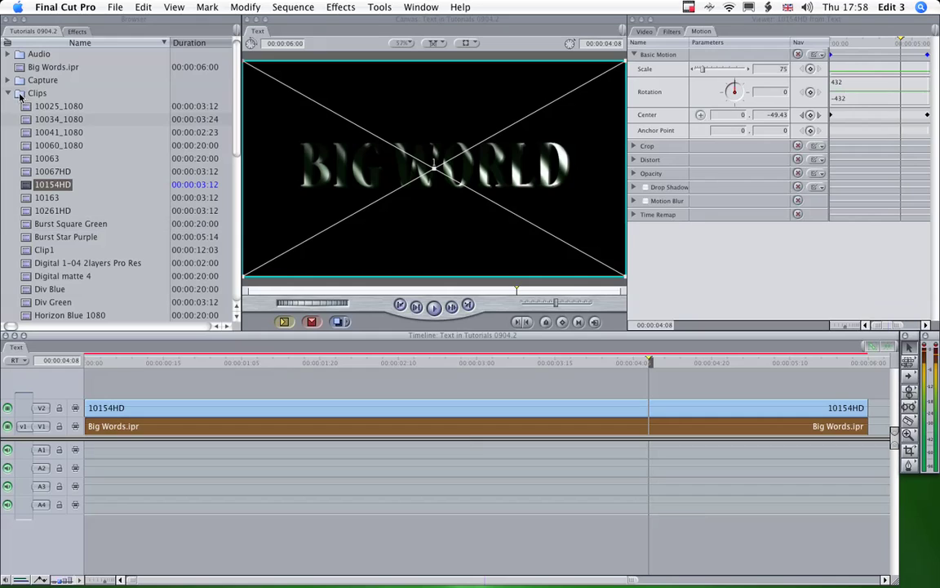
Collapse Clips, then create and open a new sequence named 'Big World titles'.
left_click(8, 93)
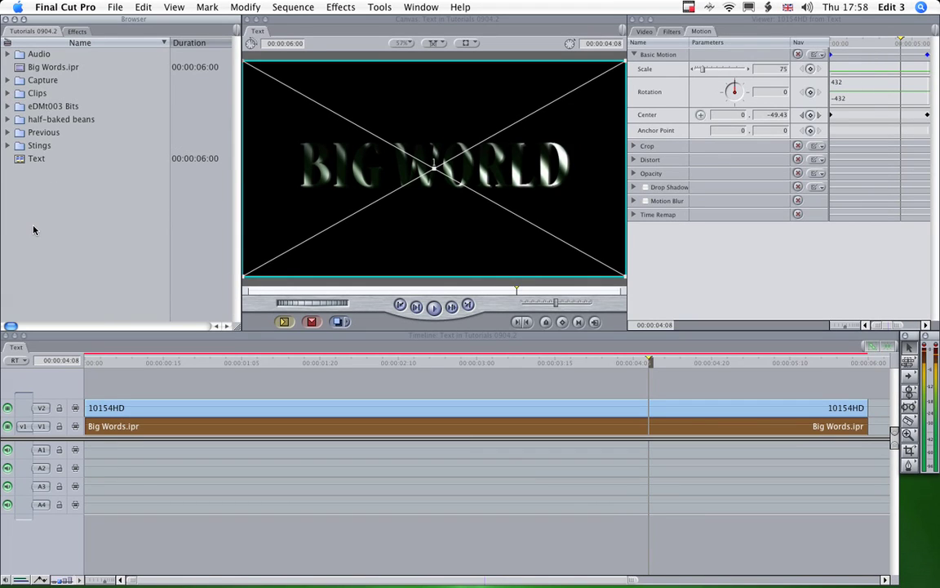
key("super+n")
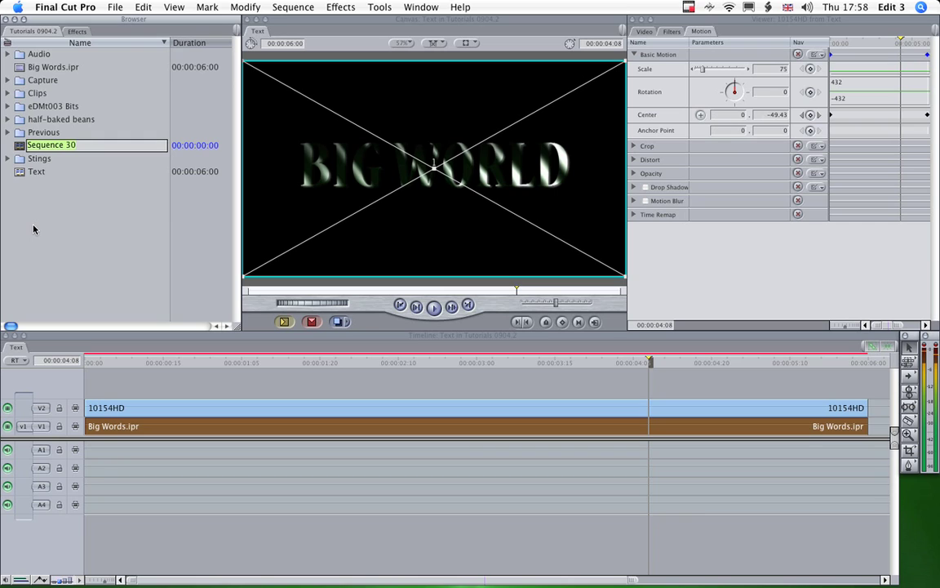
type("Big World titles")
key("Return")
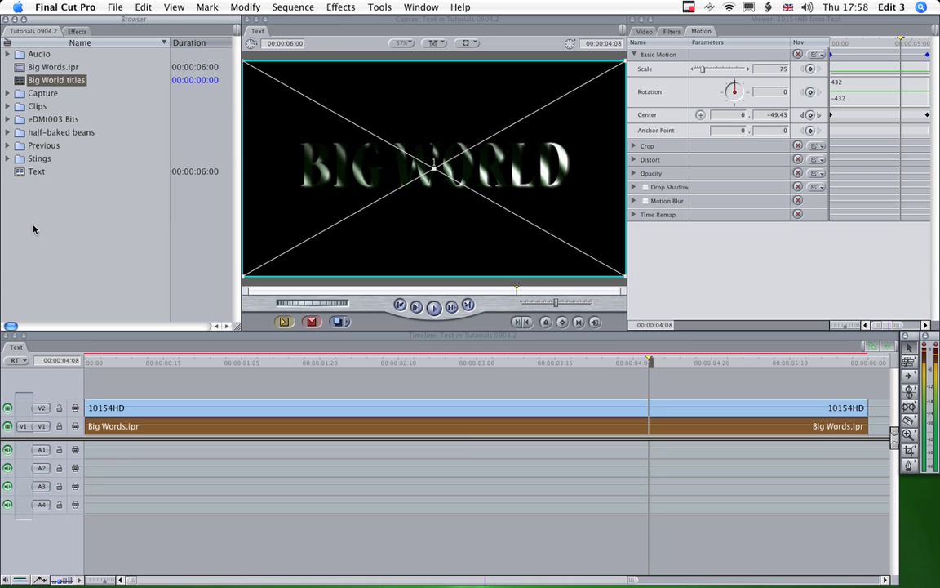
left_click(21, 81)
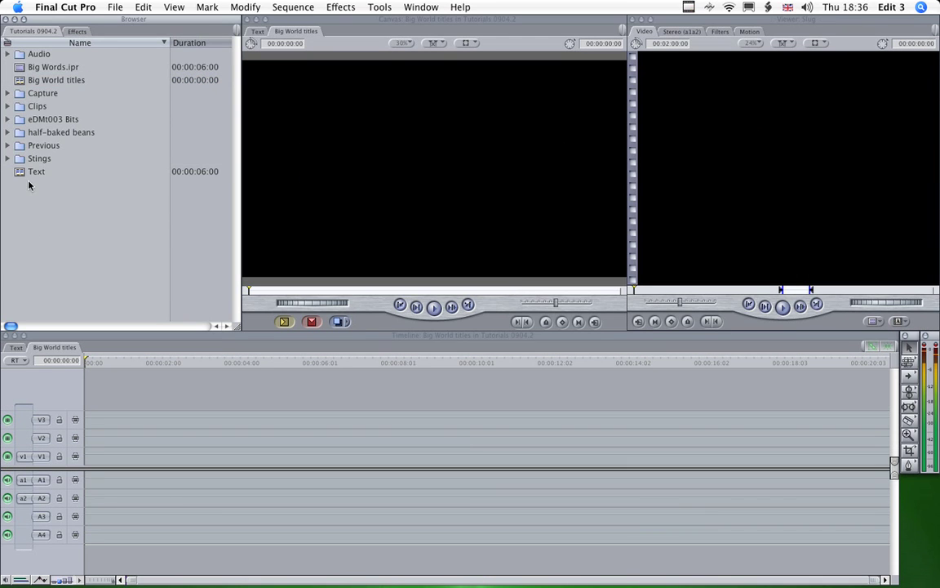
Preview clip 10063 and place it on V1, keeping the sequence settings unchanged.
left_click(19, 174)
left_click(10, 109)
left_click(7, 106)
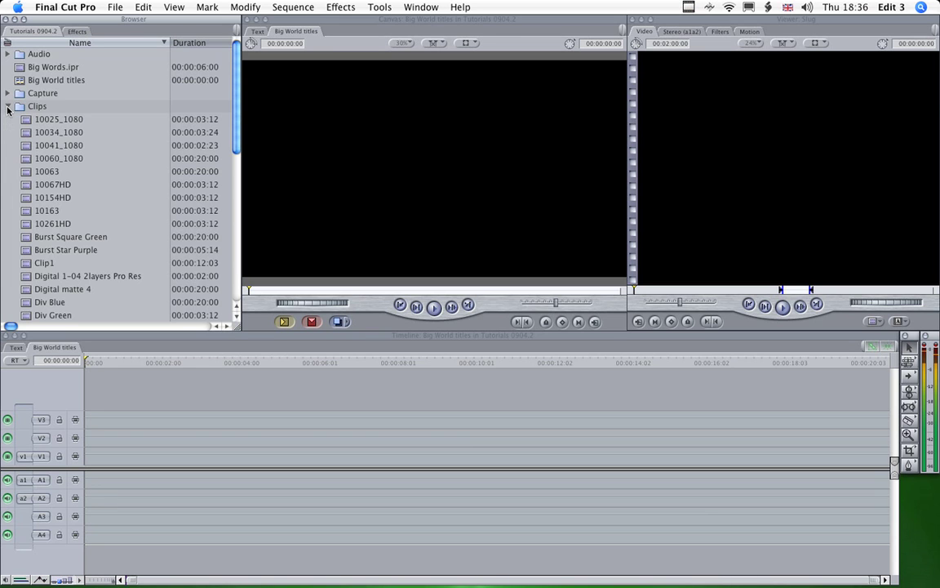
double_click(27, 173)
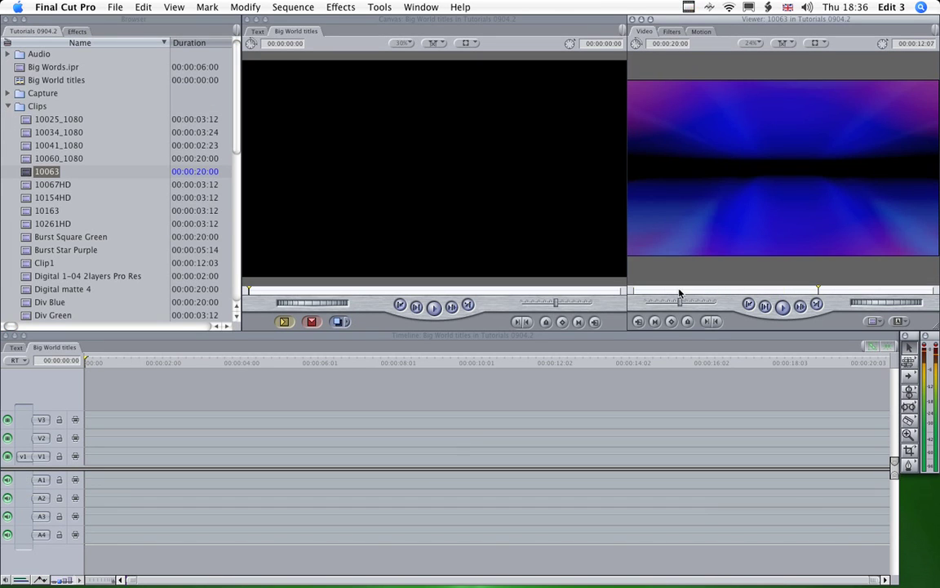
left_click(679, 290)
left_click(782, 306)
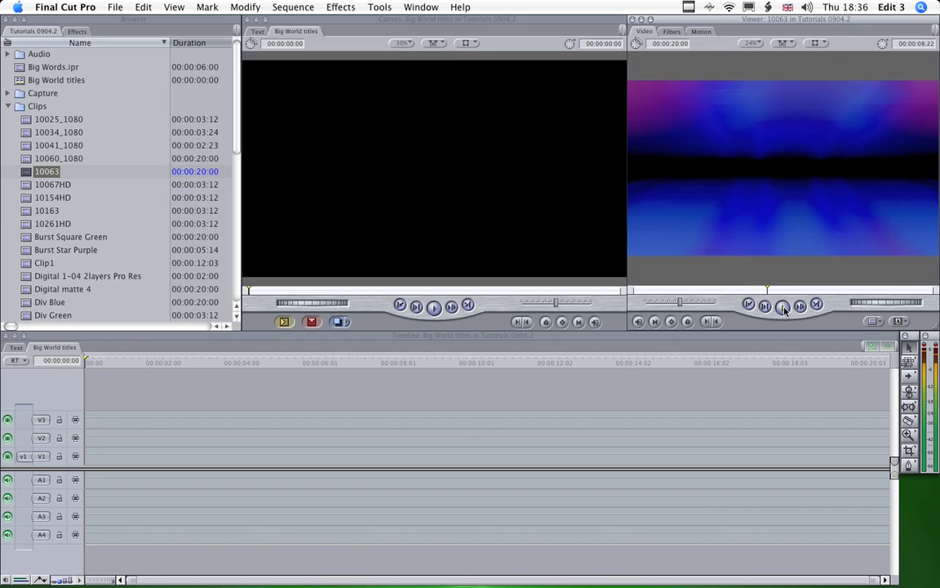
left_click(783, 307)
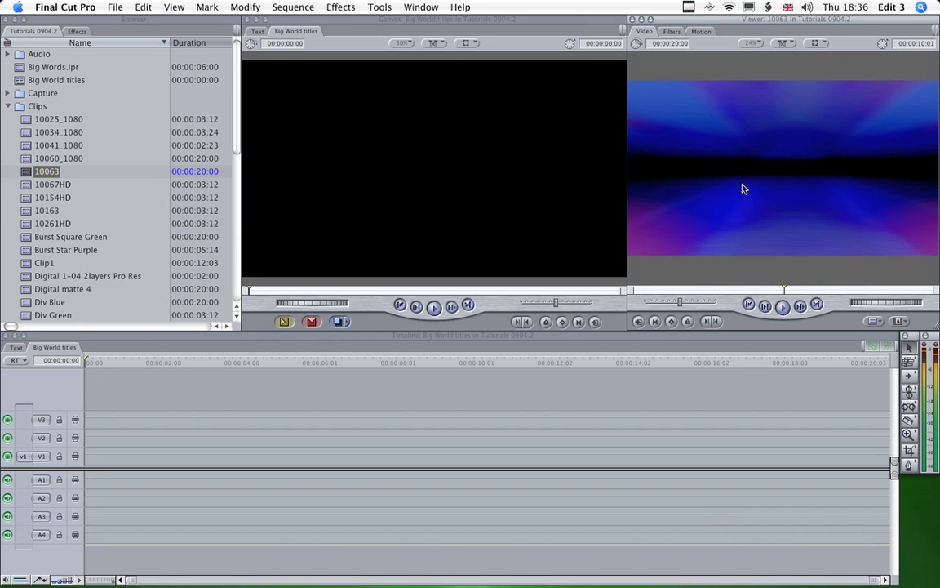
left_click_drag(766, 185, 107, 453)
left_click(507, 216)
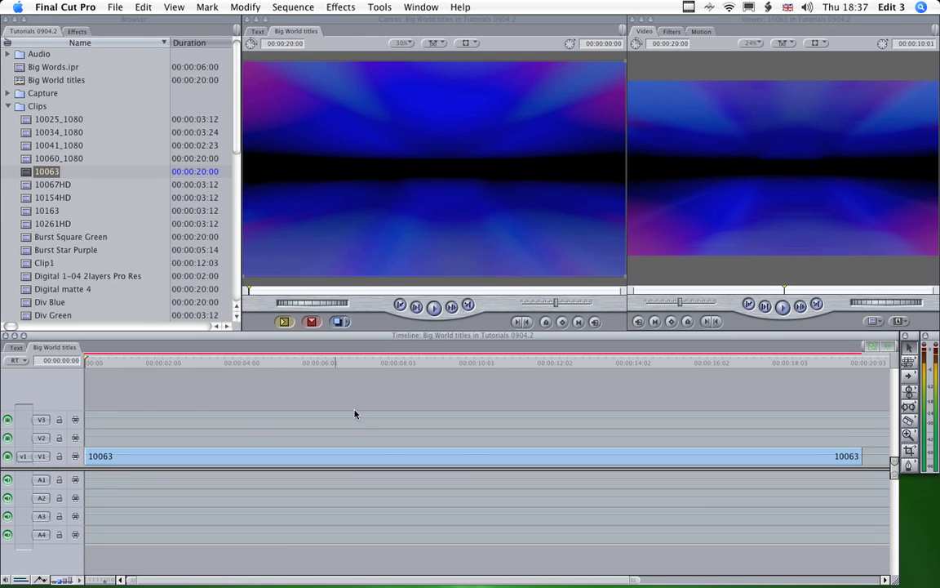
Apply the Color Correction > RGB Balance filter to the 10063 clip.
left_click(338, 7)
mouse_move(382, 127)
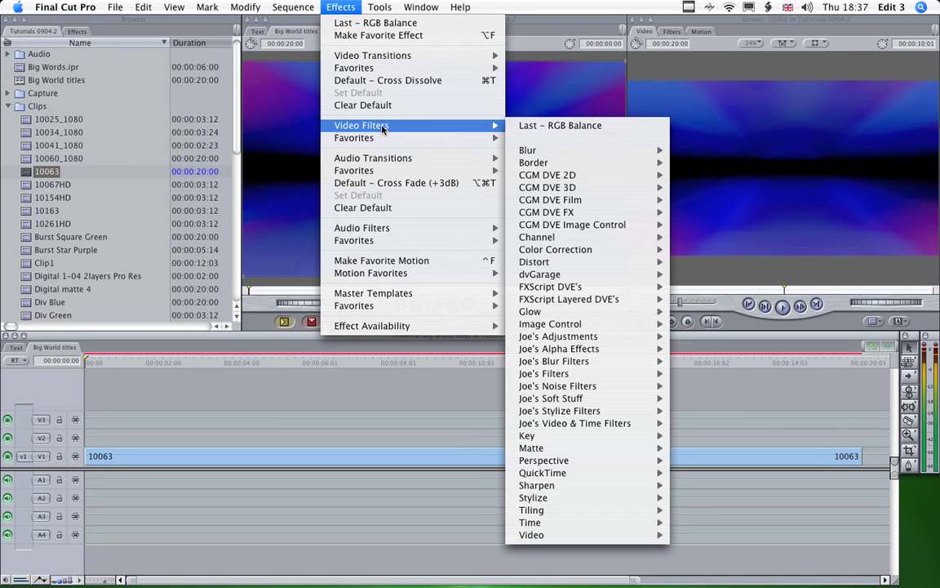
mouse_move(571, 250)
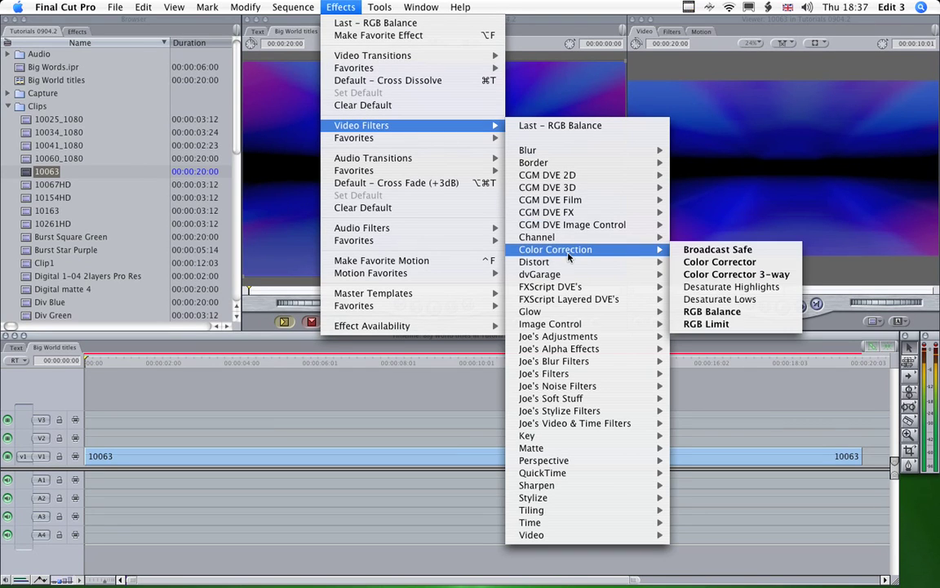
left_click(703, 313)
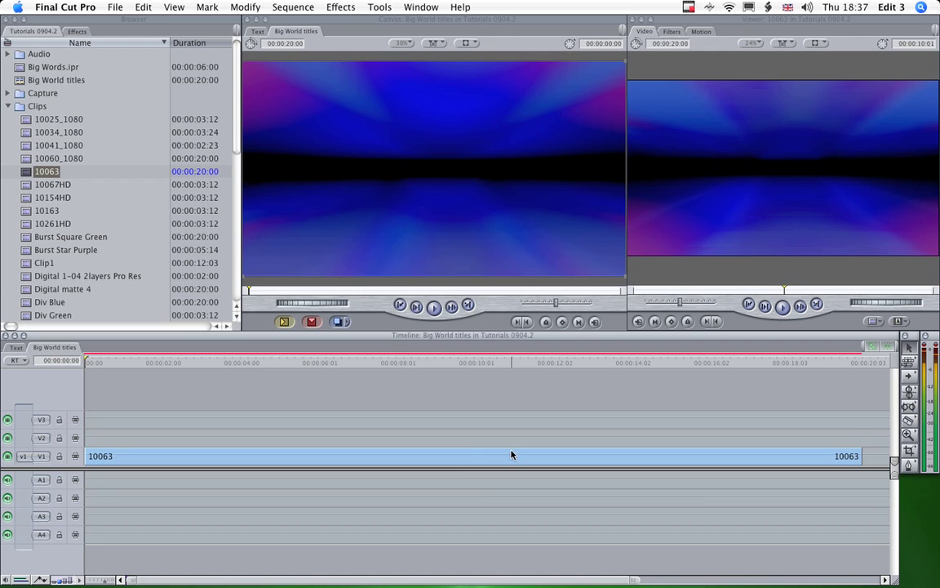
Lower the RGB Balance reds and blues on 10063, Greens Highlights at 255, until green.
double_click(511, 455)
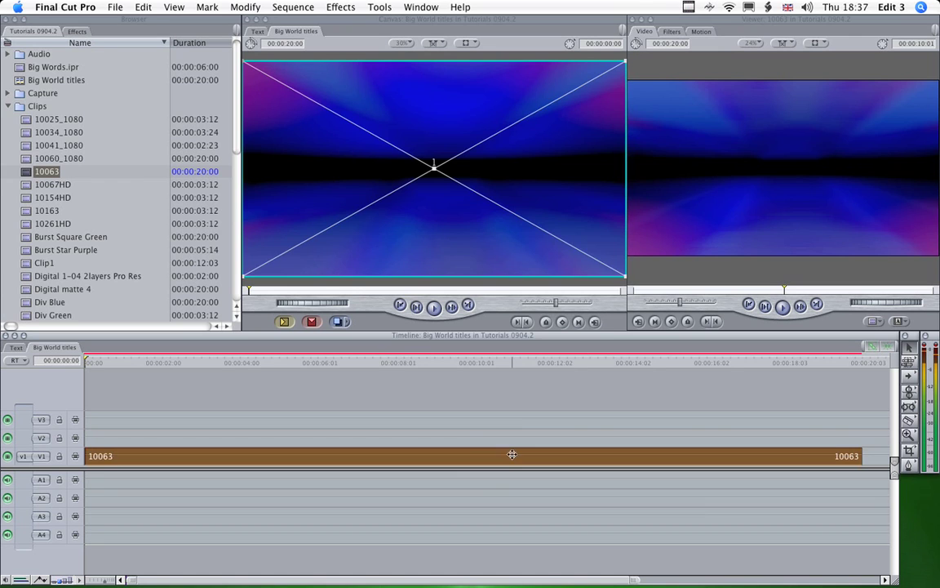
left_click(671, 31)
mouse_move(712, 93)
left_mouse_down()
mouse_move(720, 109)
mouse_move(710, 95)
mouse_move(712, 127)
mouse_move(716, 96)
left_mouse_up()
left_click(707, 124)
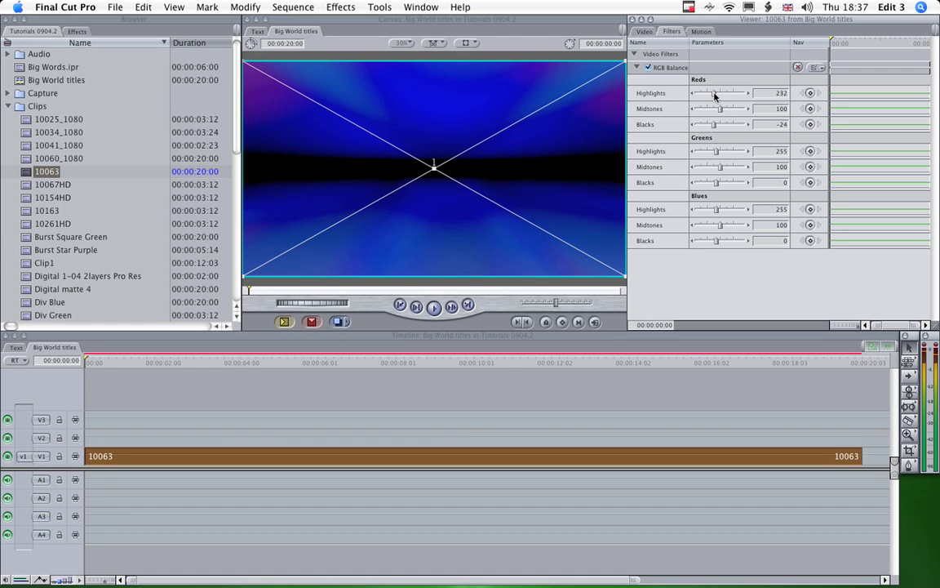
left_click_drag(717, 210, 701, 243)
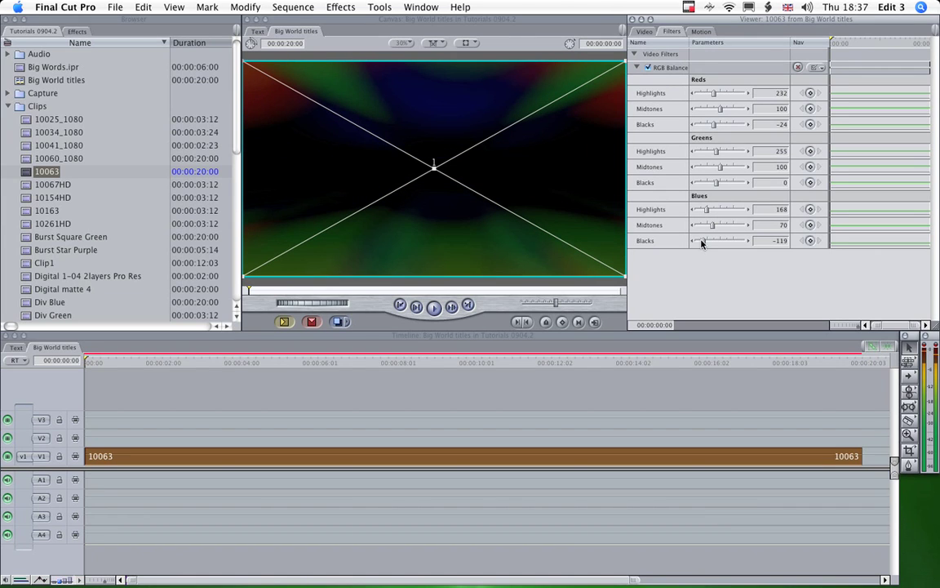
left_click_drag(714, 96, 711, 125)
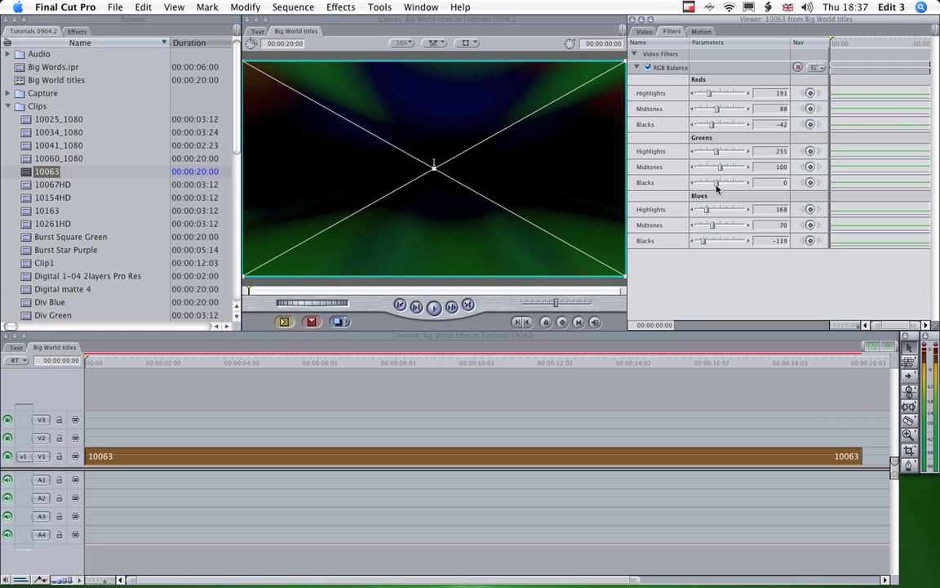
mouse_move(717, 189)
left_mouse_down()
mouse_move(707, 184)
mouse_move(722, 186)
left_mouse_up()
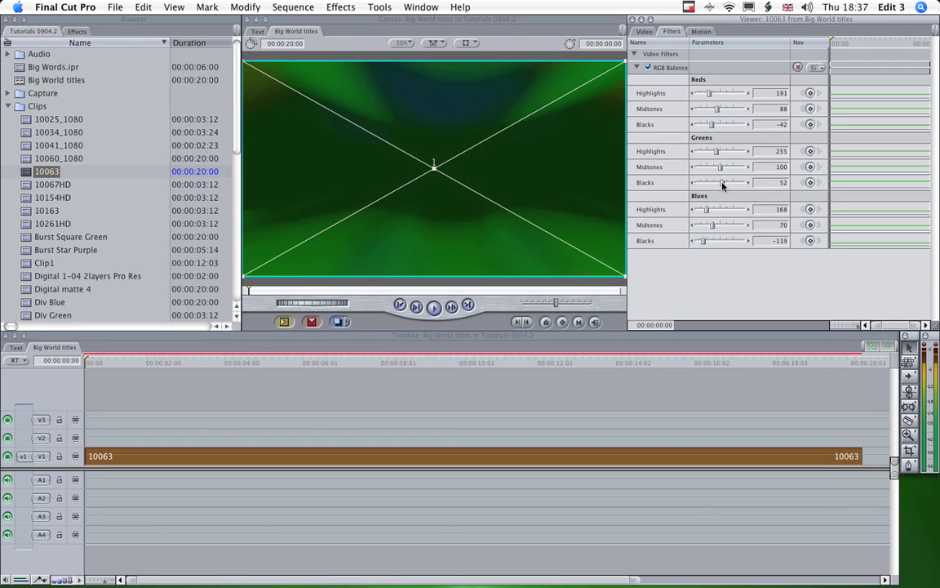
left_click_drag(710, 230, 712, 229)
Add Image Control > Levels to 10063 and set Input 68, Input Tolerance 88, Gamma 0.74.
left_click(341, 7)
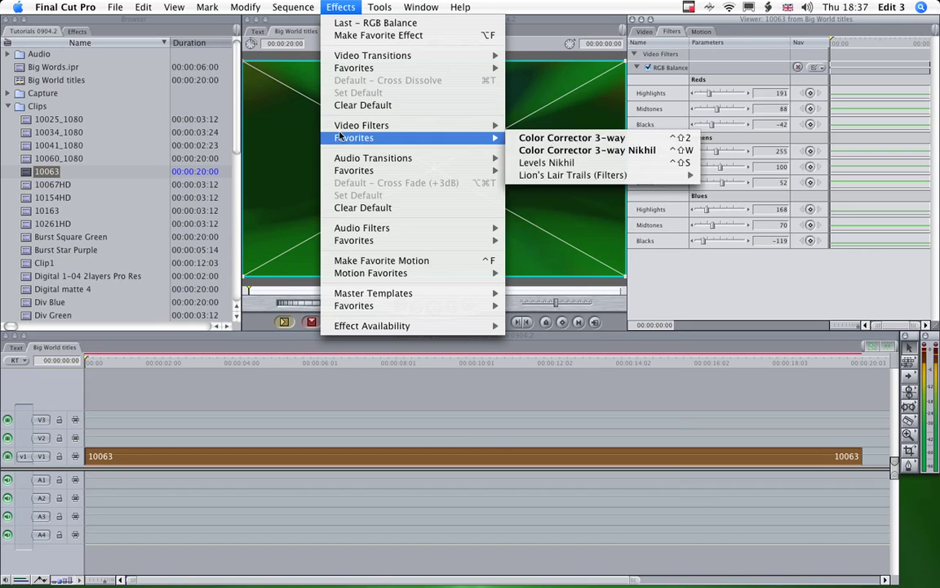
mouse_move(346, 128)
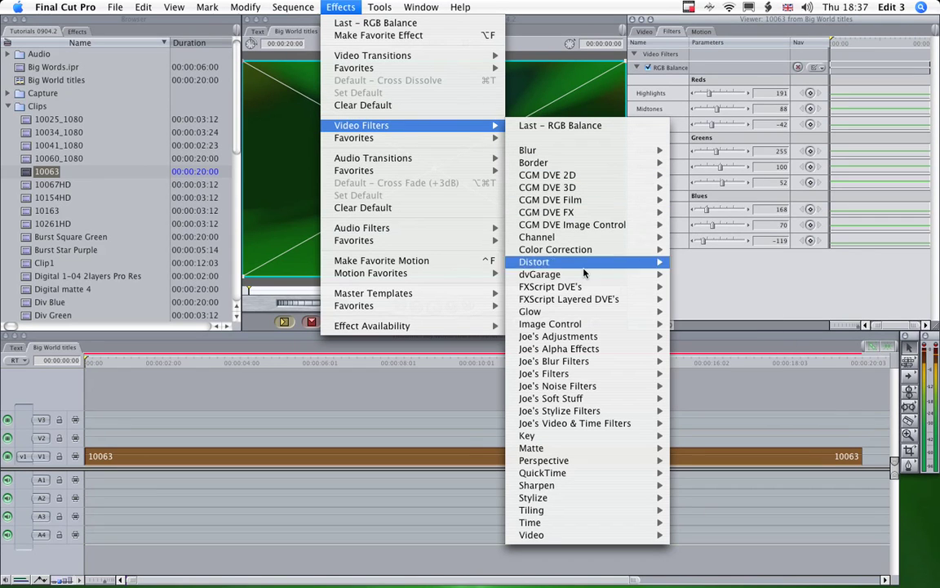
mouse_move(578, 324)
left_click(710, 422)
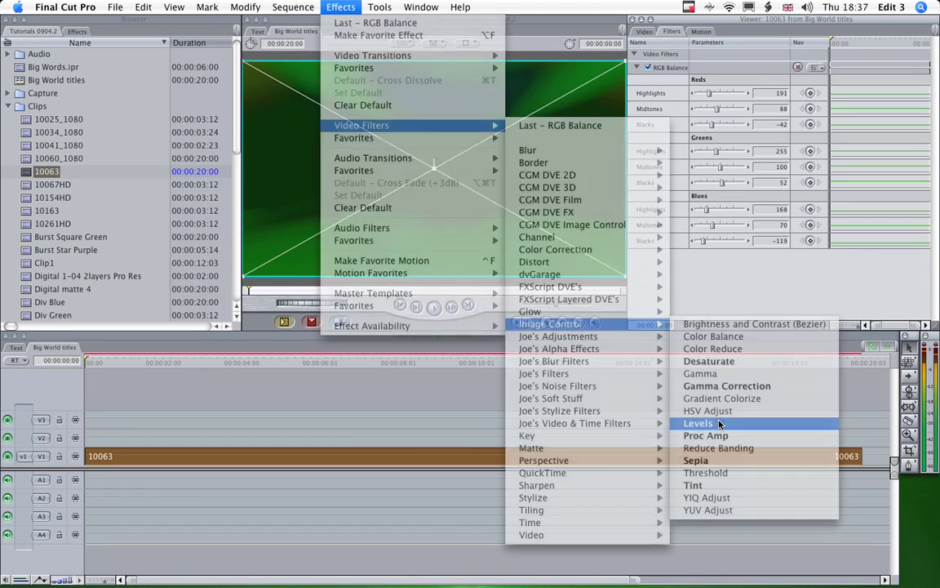
left_click(636, 66)
left_click_drag(719, 111, 730, 115)
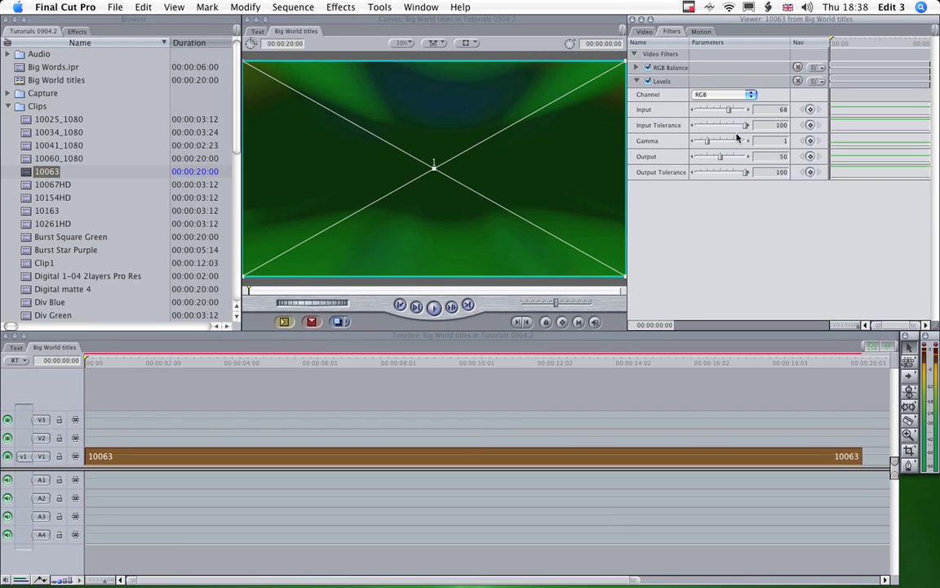
left_click(738, 126)
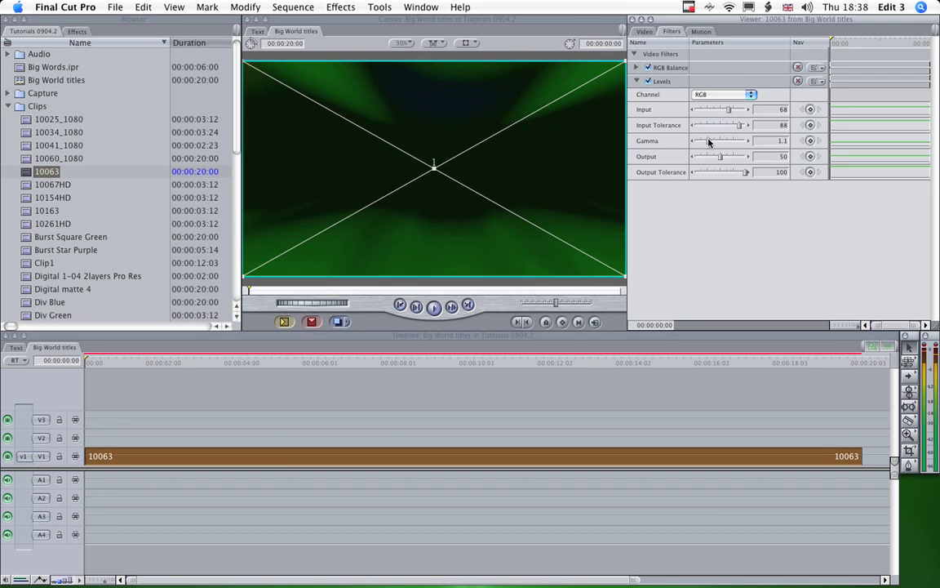
left_click(707, 142)
left_click_drag(707, 142, 704, 143)
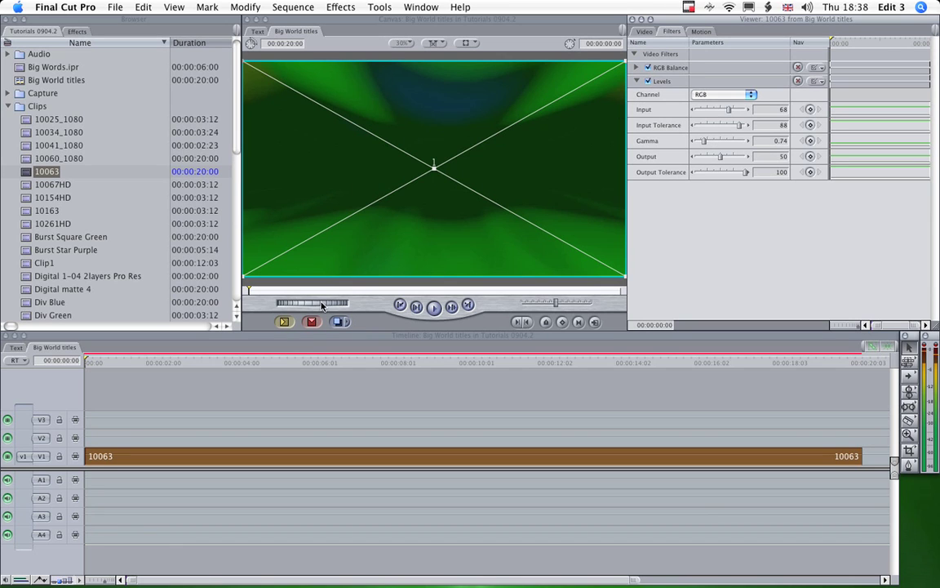
Stack the Text sequence on V2 and blade and delete 10063 beyond six seconds.
left_click(8, 106)
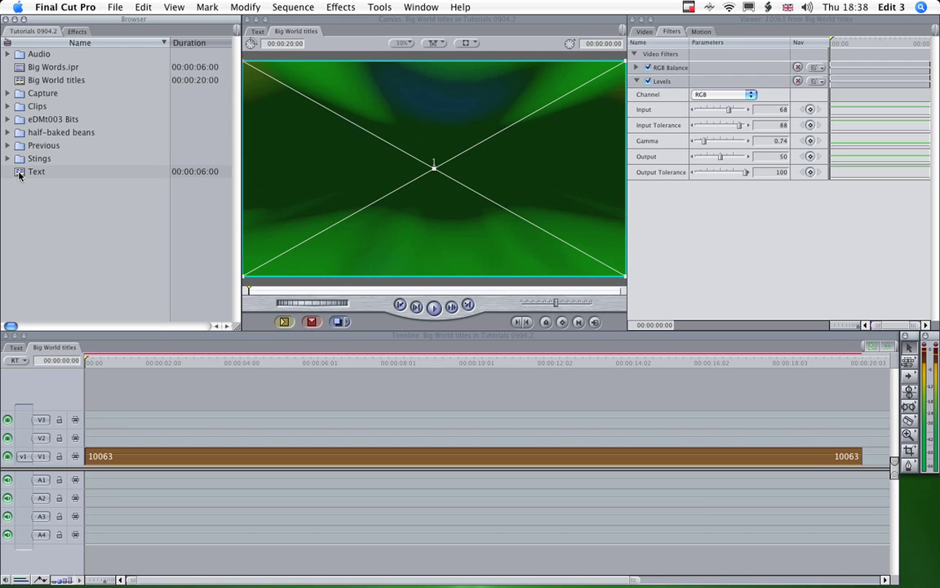
left_click_drag(19, 173, 94, 442)
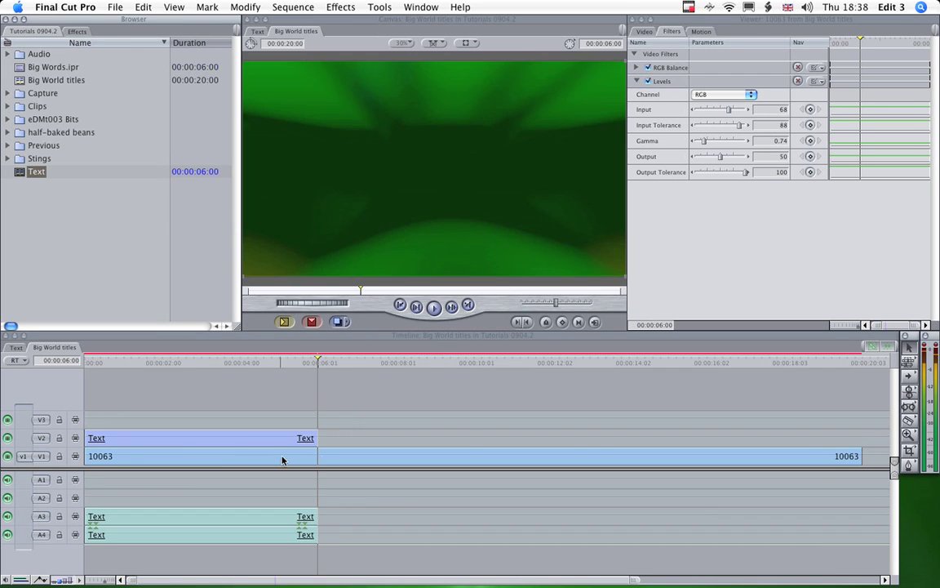
left_click(322, 459)
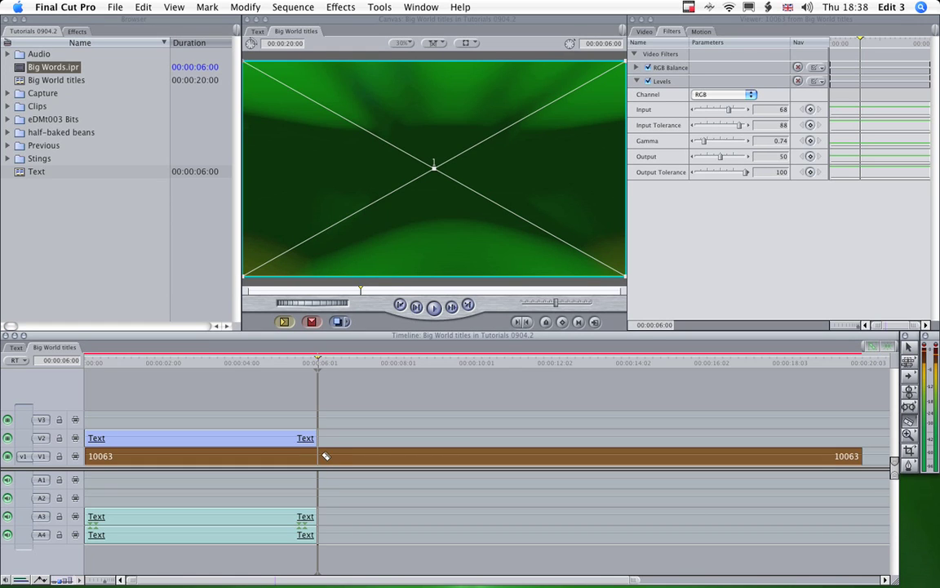
key("ctrl+v")
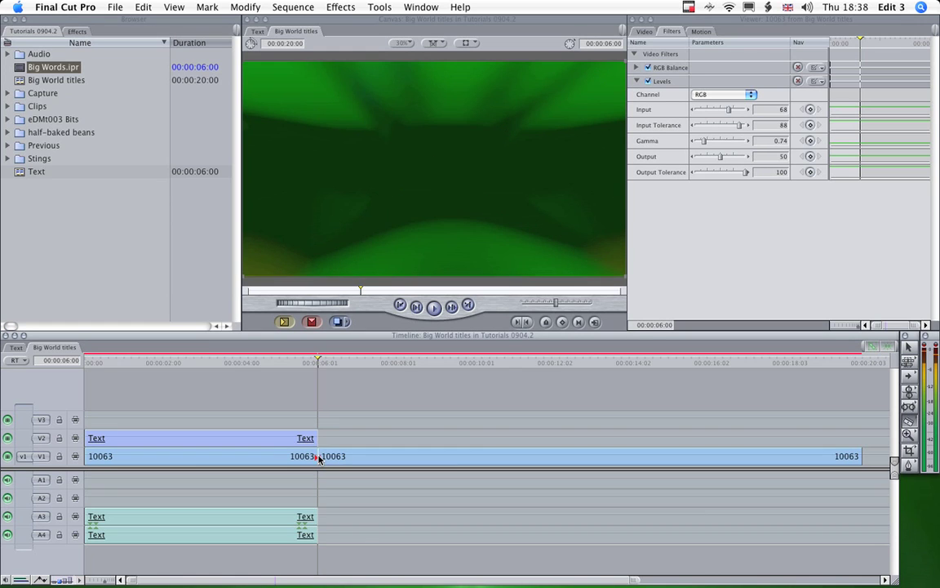
left_click(346, 455)
key("Delete")
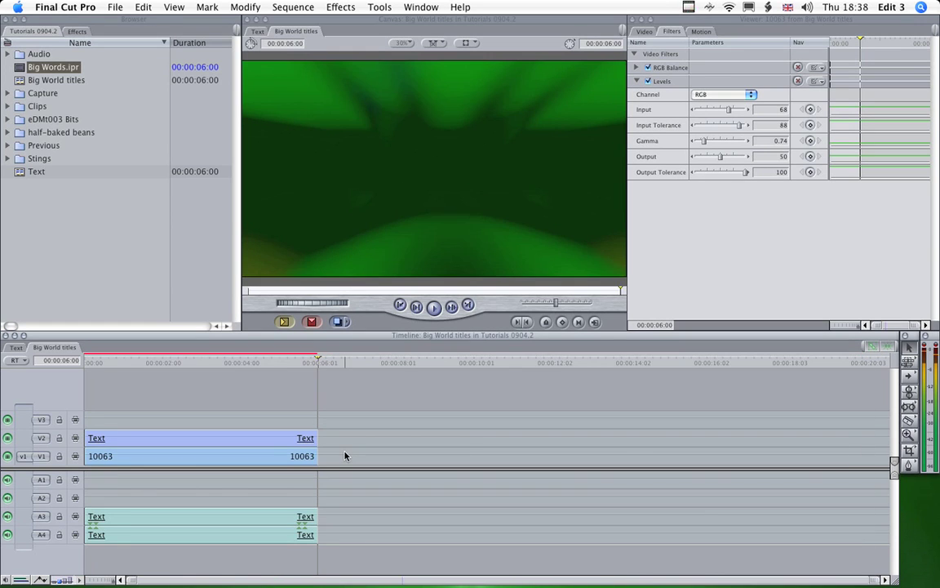
key("shift+z")
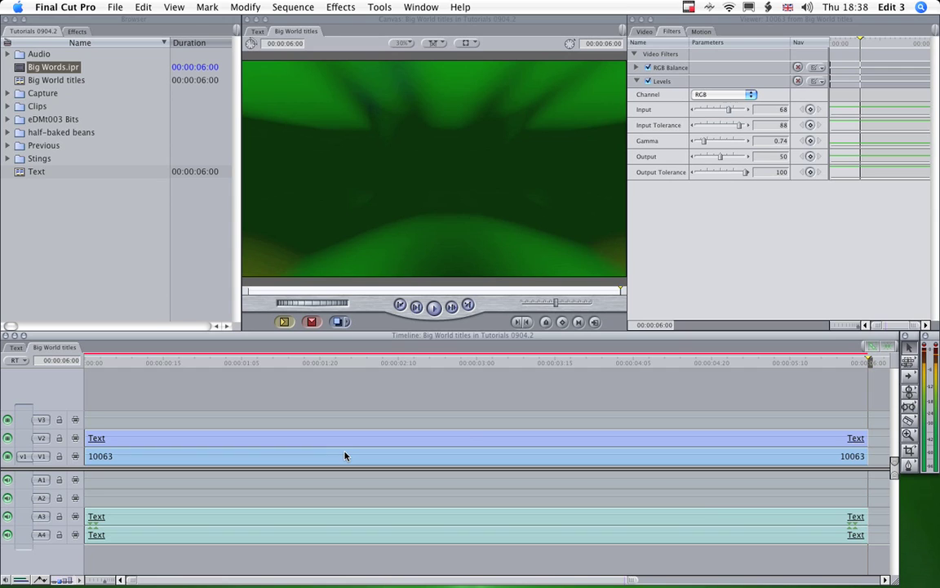
left_click(372, 364)
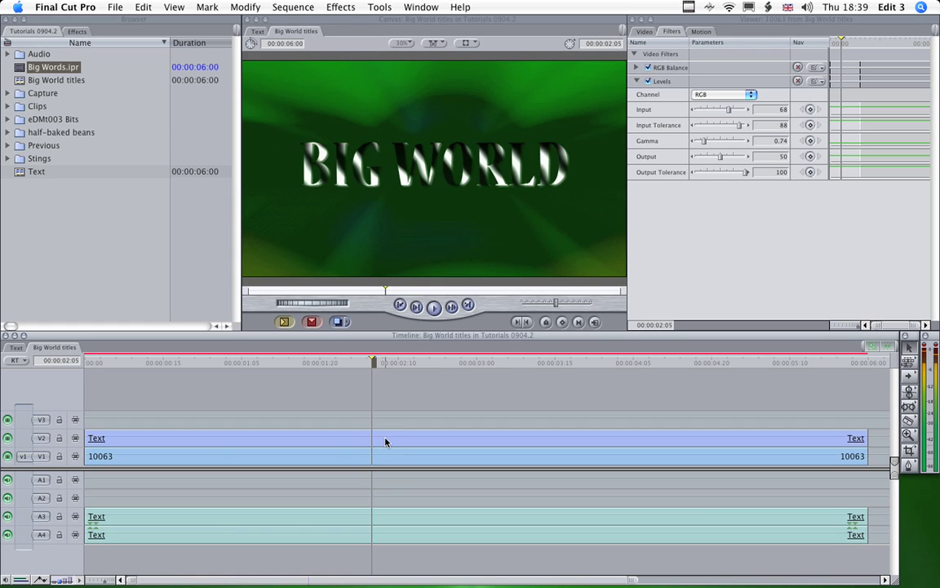
left_click_drag(386, 441, 384, 420)
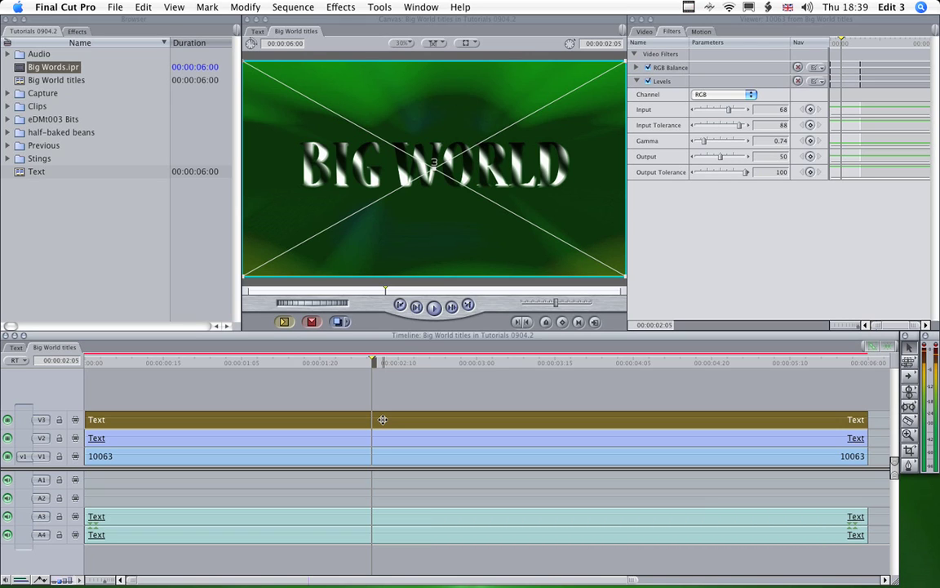
double_click(383, 422)
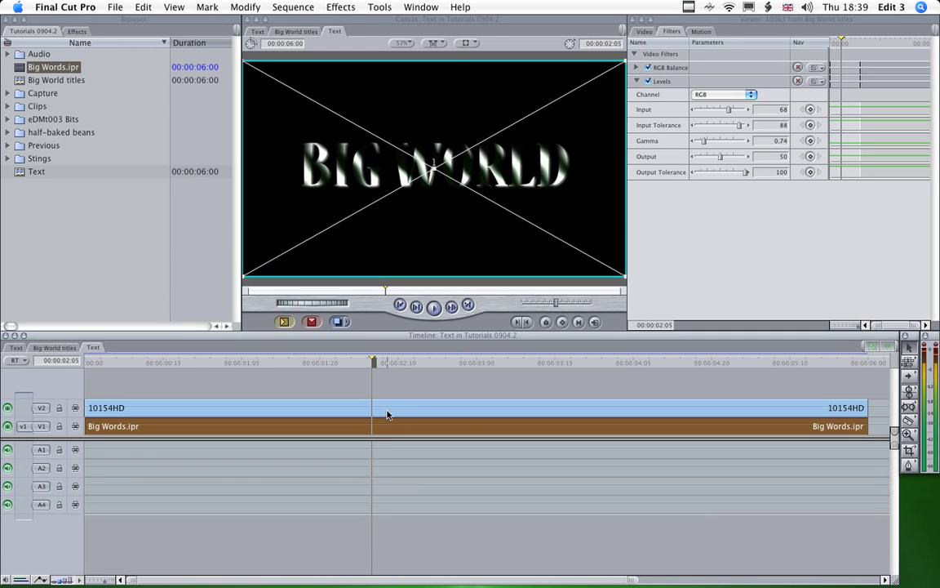
right_click(98, 345)
left_click(124, 346)
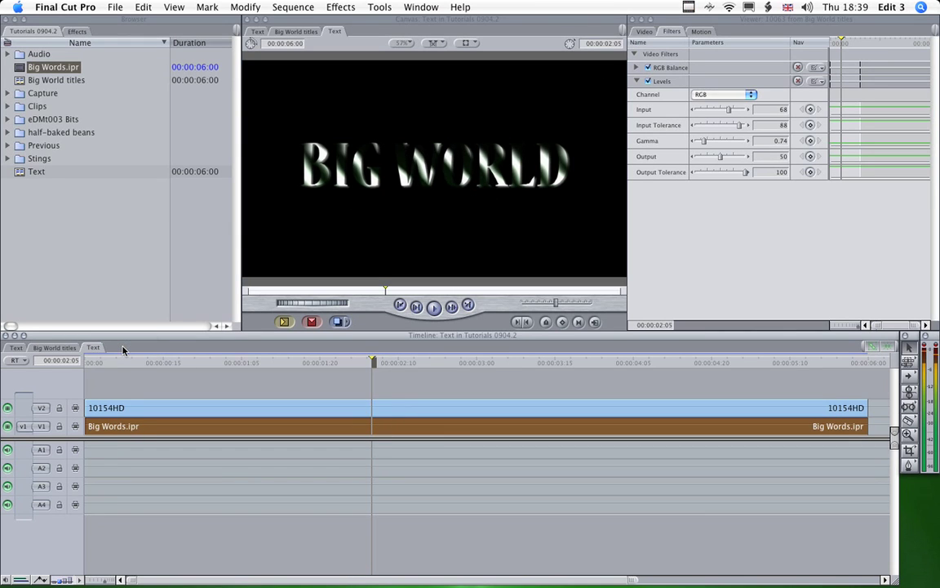
Load the V3 Text clip and add Glow > Bloom: Amount 6, Brightness 71, Threshold 71.
right_click(363, 418)
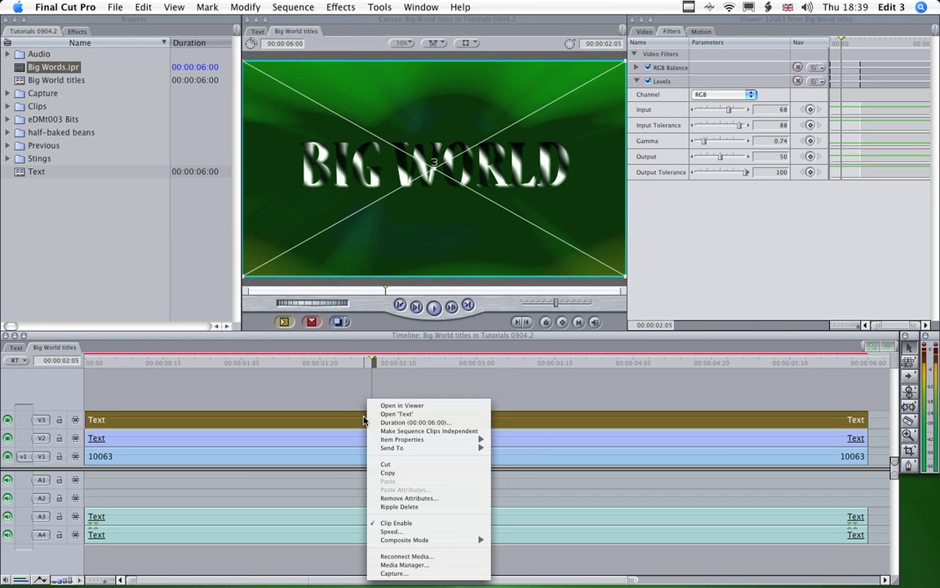
left_click(343, 369)
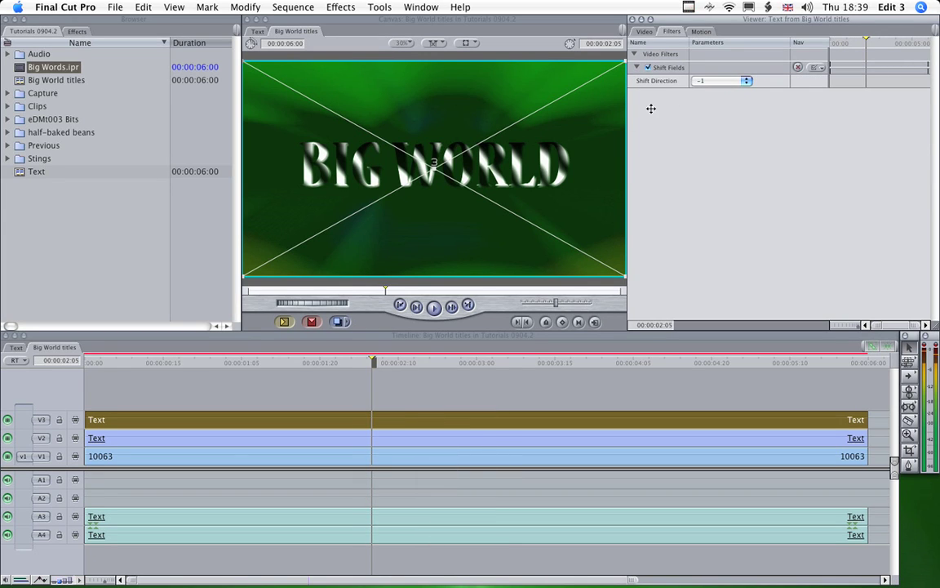
left_click(353, 8)
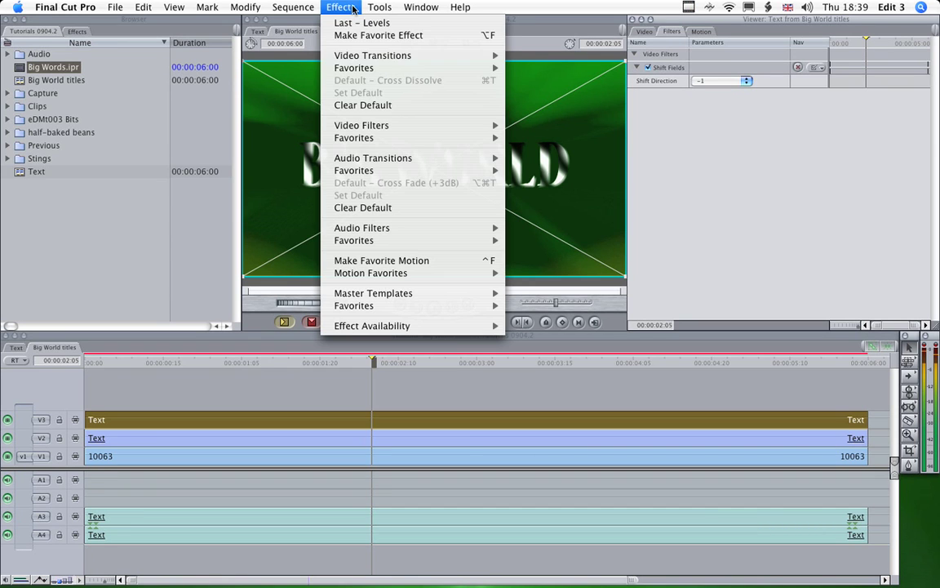
mouse_move(353, 124)
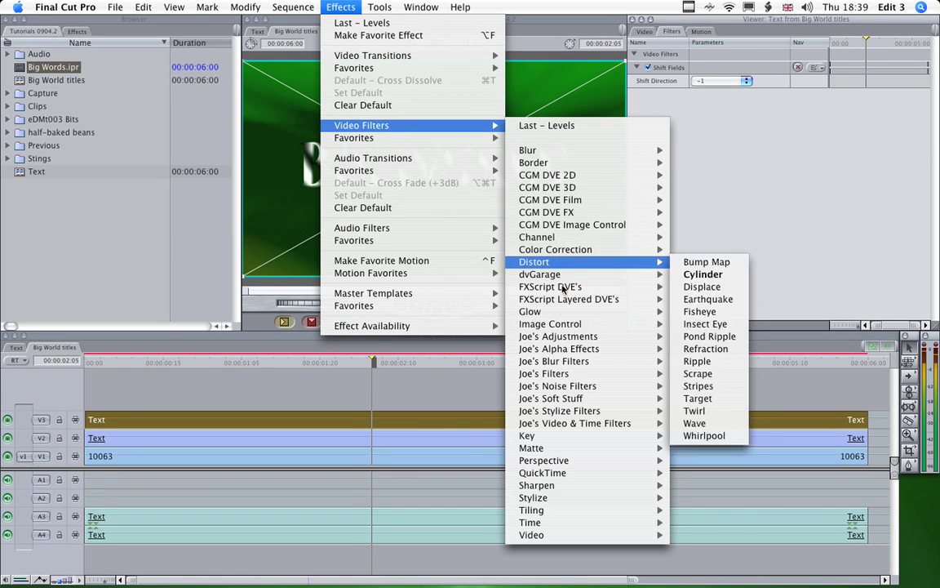
mouse_move(571, 311)
left_click(700, 313)
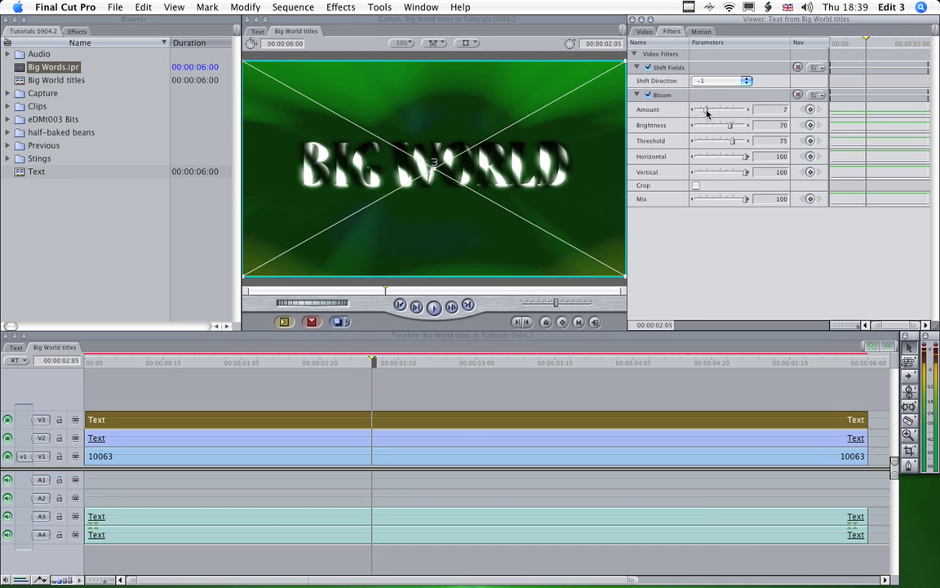
left_click_drag(706, 112, 706, 113)
left_click_drag(732, 144, 738, 129)
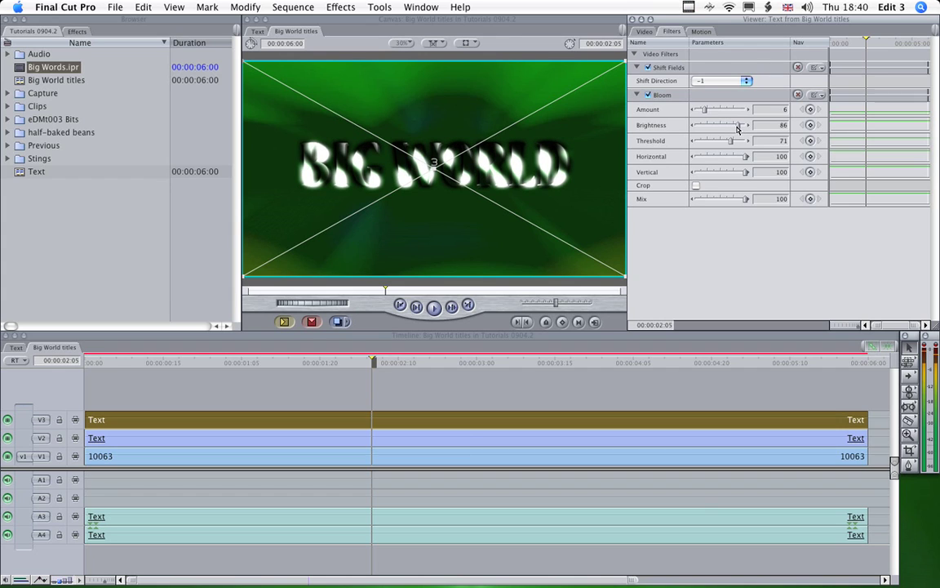
left_click_drag(738, 128, 734, 129)
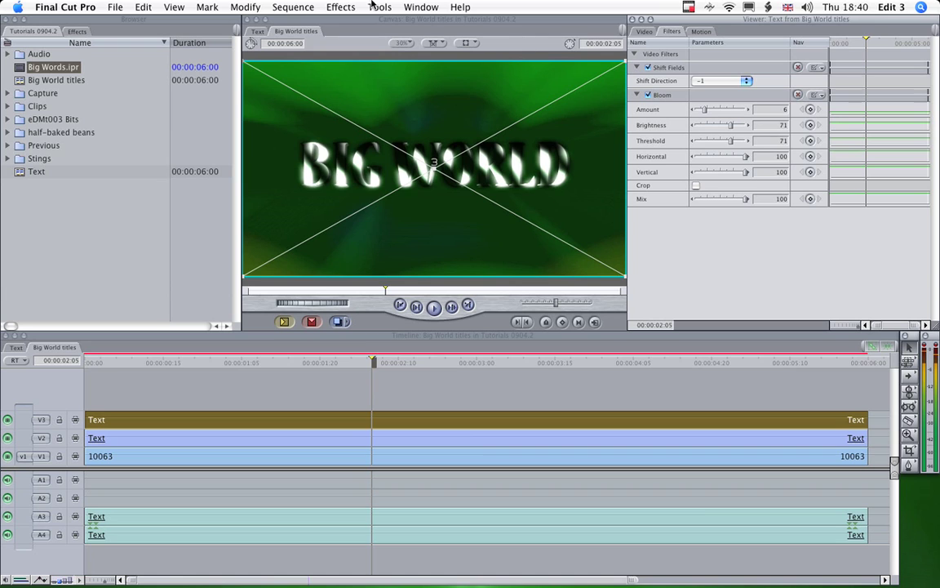
Add Image Control > Levels to the V3 Text clip with Gamma 0.63 and Output 45.
left_click(345, 7)
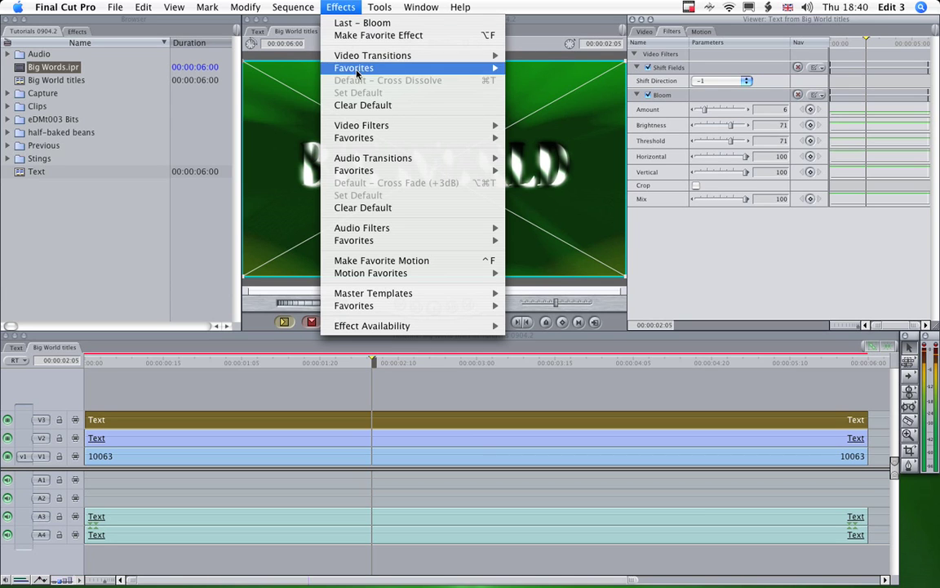
mouse_move(364, 127)
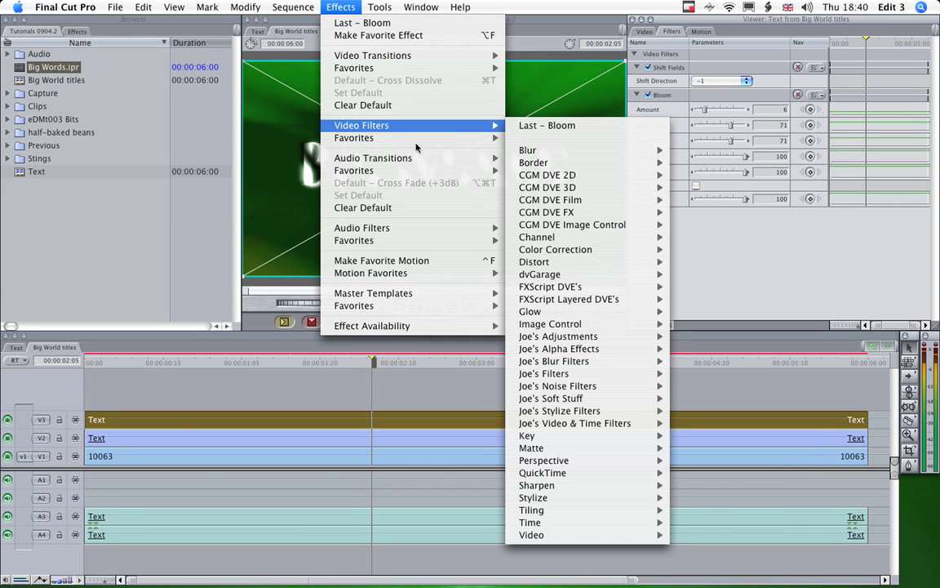
mouse_move(604, 325)
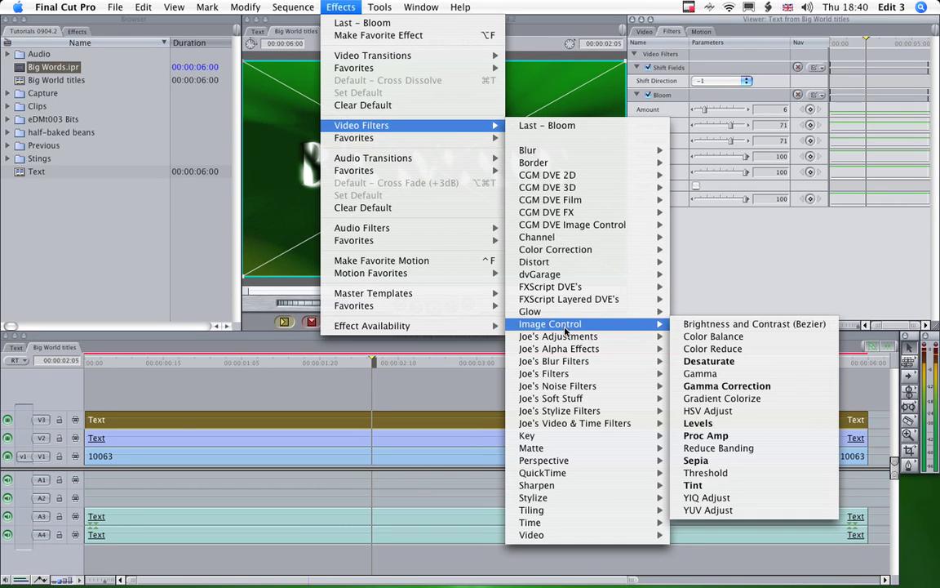
left_click(723, 422)
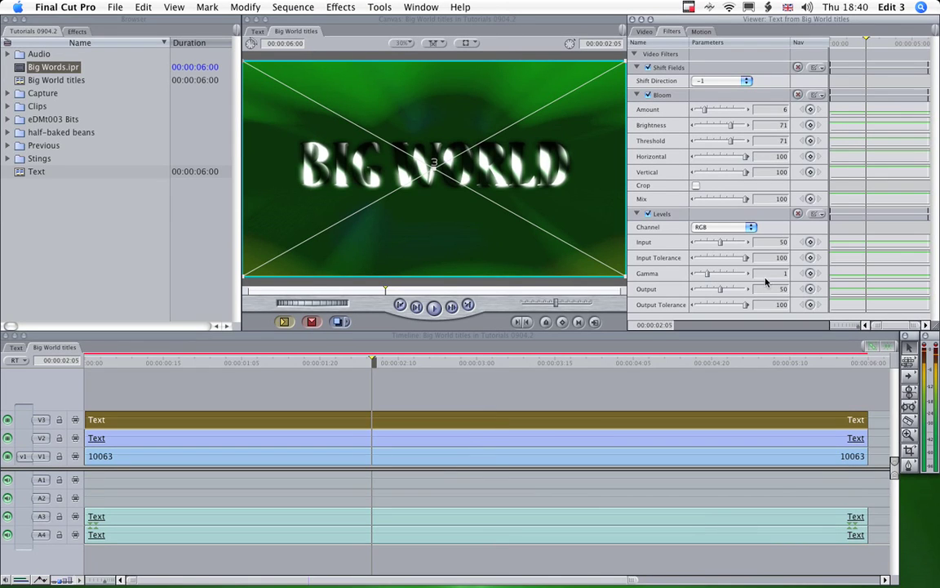
left_click_drag(720, 289, 702, 276)
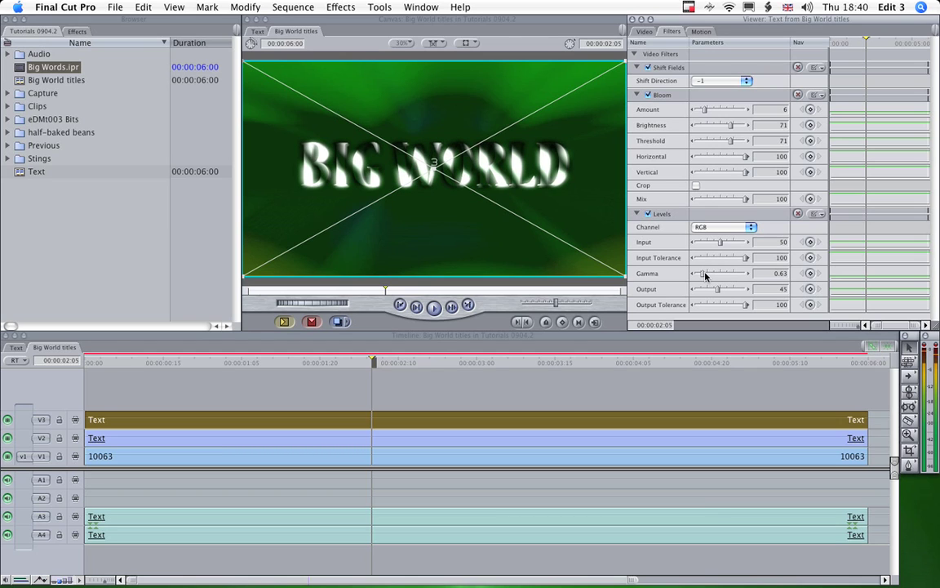
Unlink the BIG WORLD text clip's audio, delete it from A3 and A4, and expand the Audio bin.
left_click(462, 388)
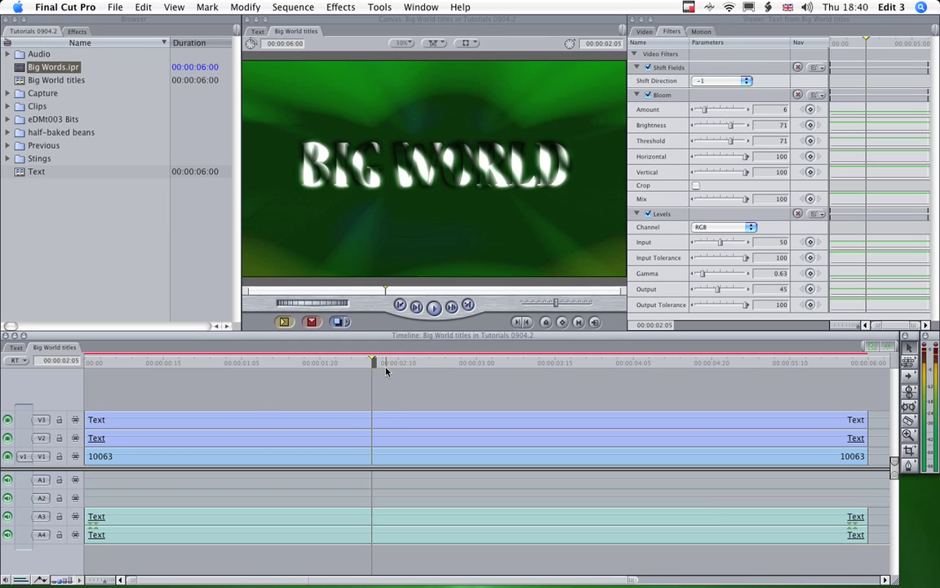
left_click(219, 515)
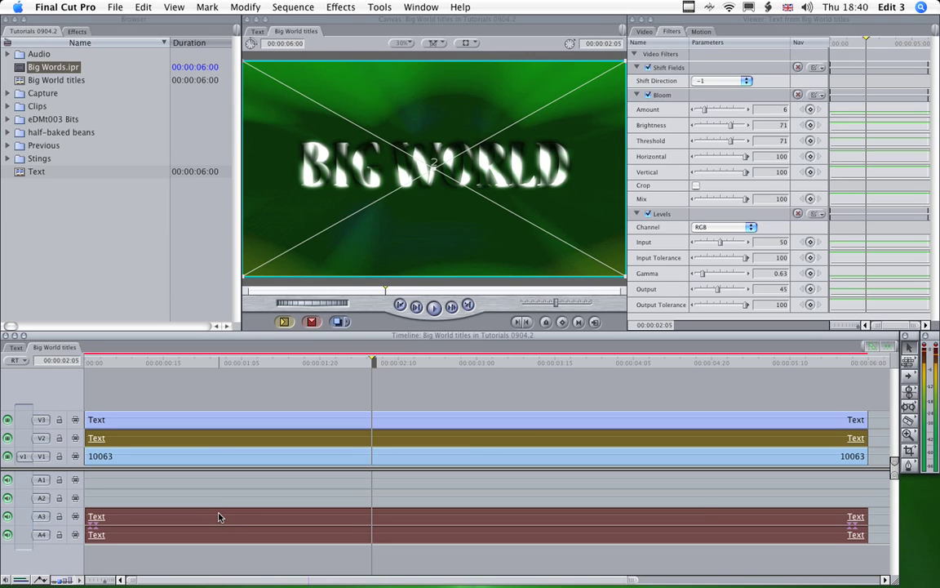
key("super+l")
left_click(232, 491)
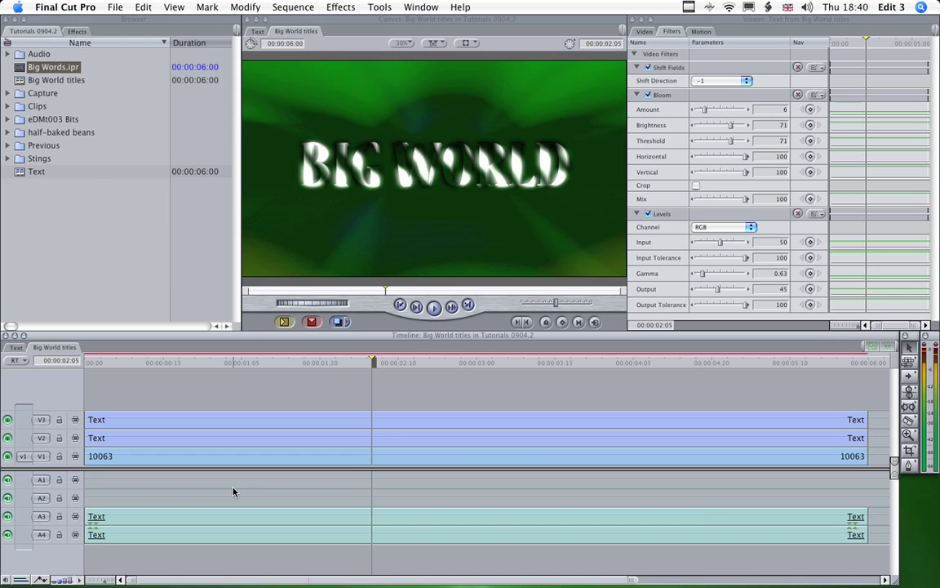
key("super+c")
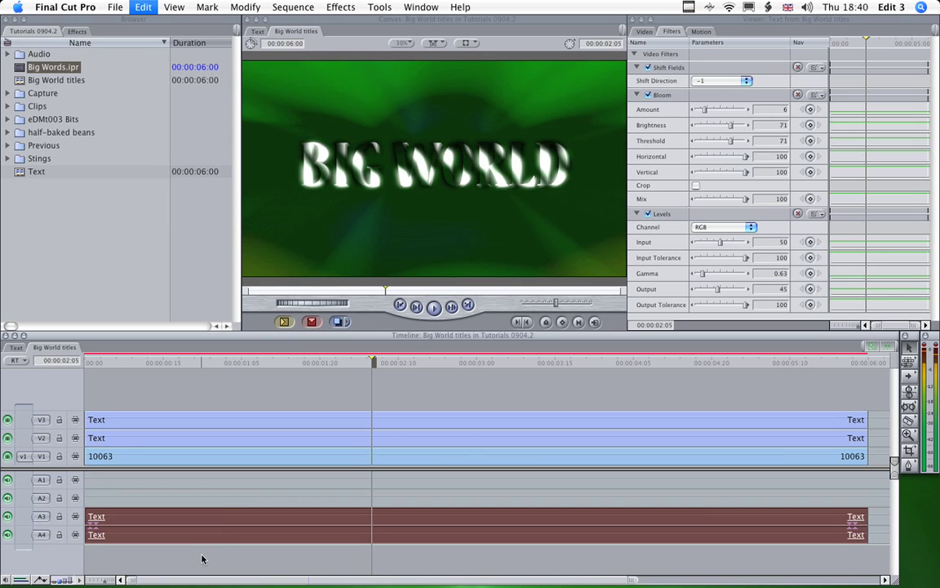
key("Delete")
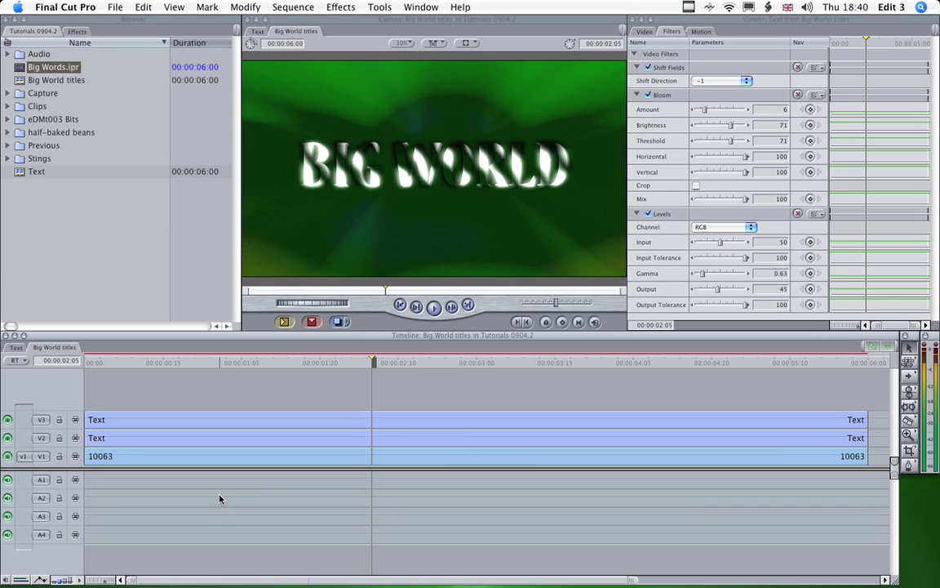
left_click(7, 54)
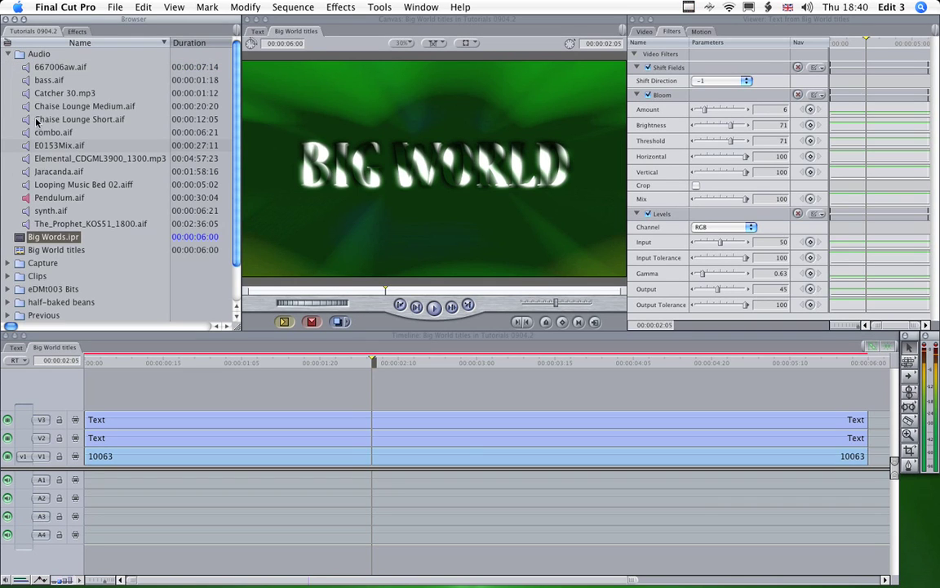
Place Chaise Lounge Short.aif on A1/A2, cut it at 00:00:06:00, and lower it to -9 dB.
left_click_drag(25, 117, 82, 434)
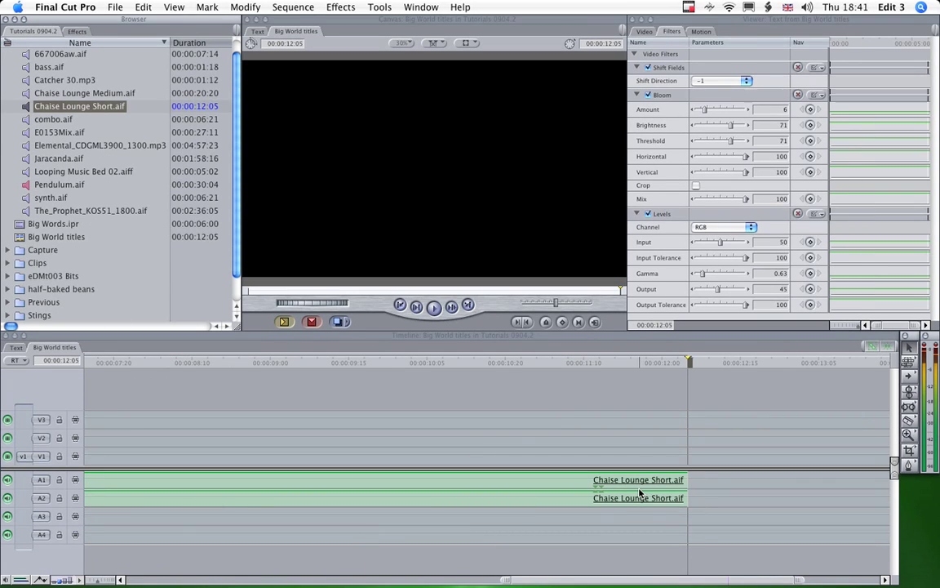
left_click(594, 477)
key("Home")
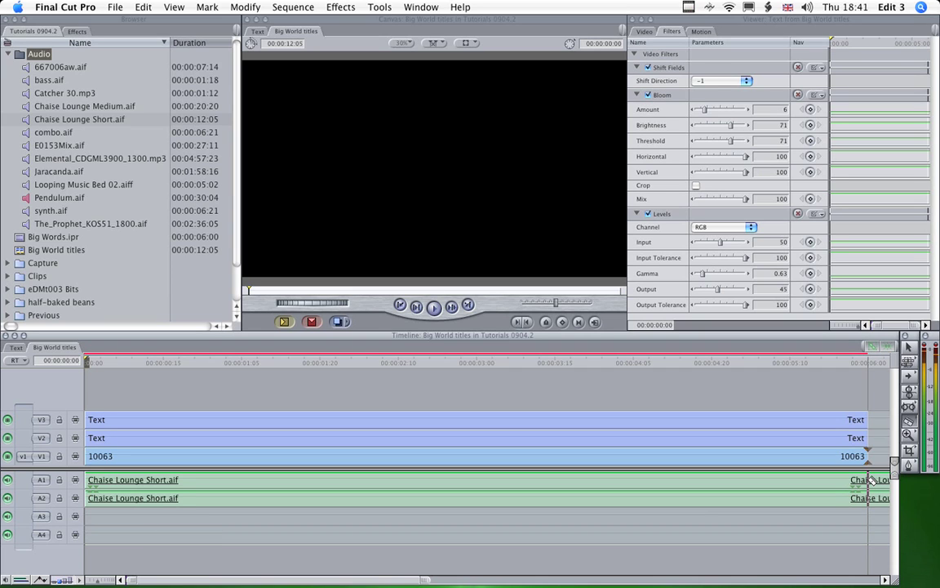
left_click_drag(872, 480, 878, 482)
key("Delete")
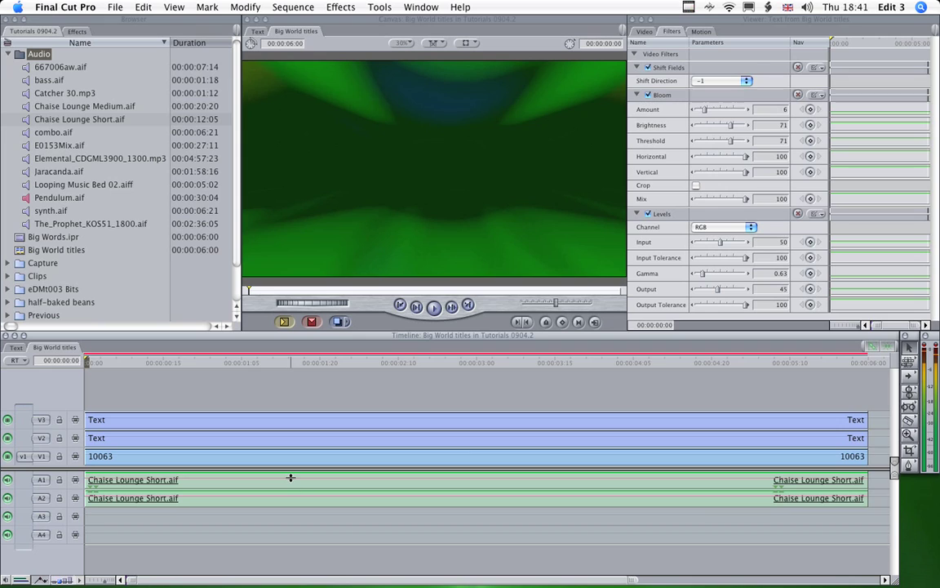
left_click_drag(289, 478, 291, 480)
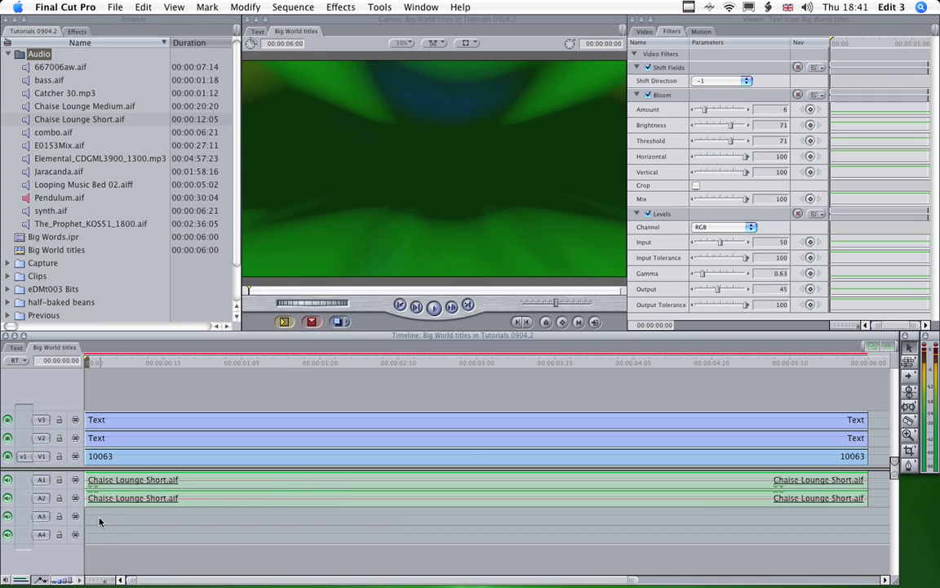
Load the music clip's waveform in the Viewer, zoom in, and play it.
left_click(335, 506)
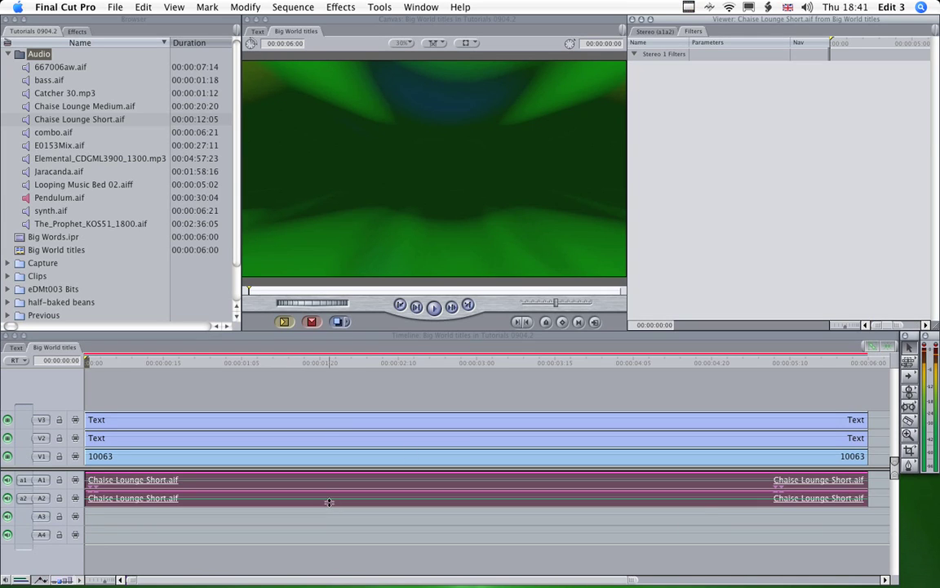
left_click(657, 33)
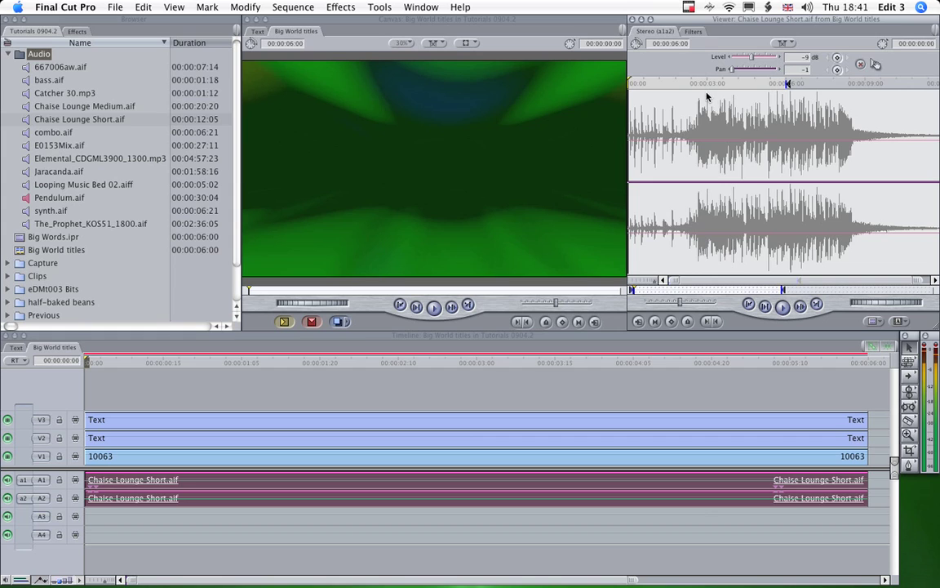
key("super+equal")
key("super+equal")
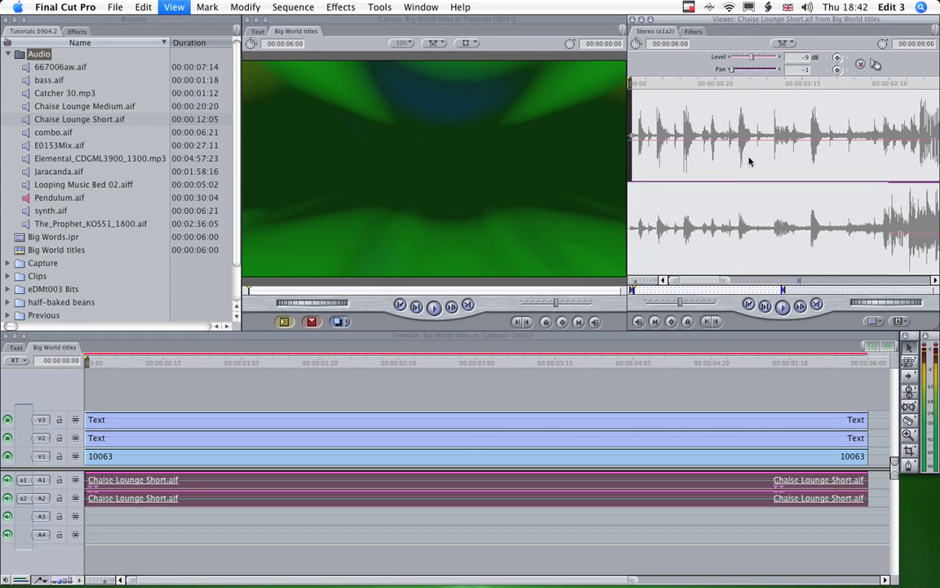
key("space")
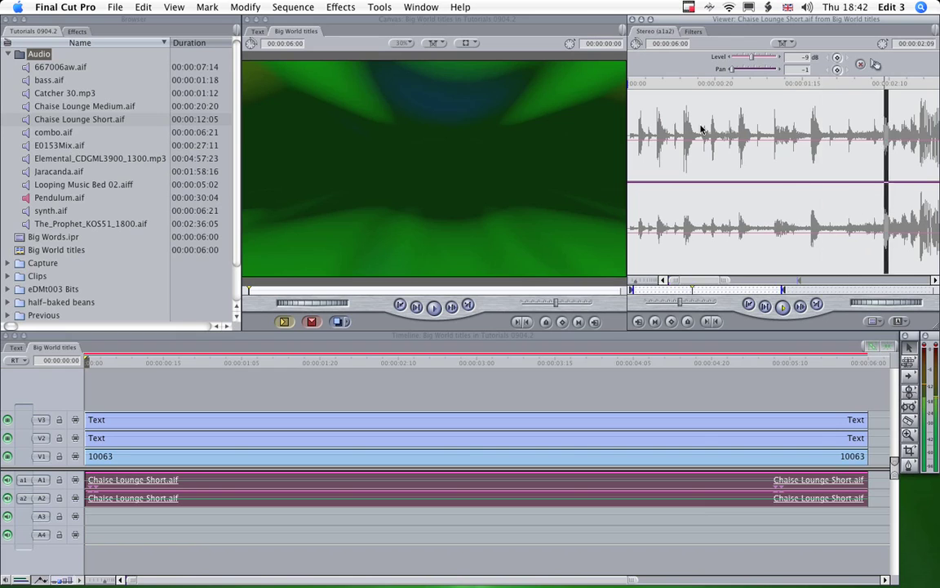
Mark the music at 00:00:02:17 and move the sequence playhead to that marker.
left_click(702, 85)
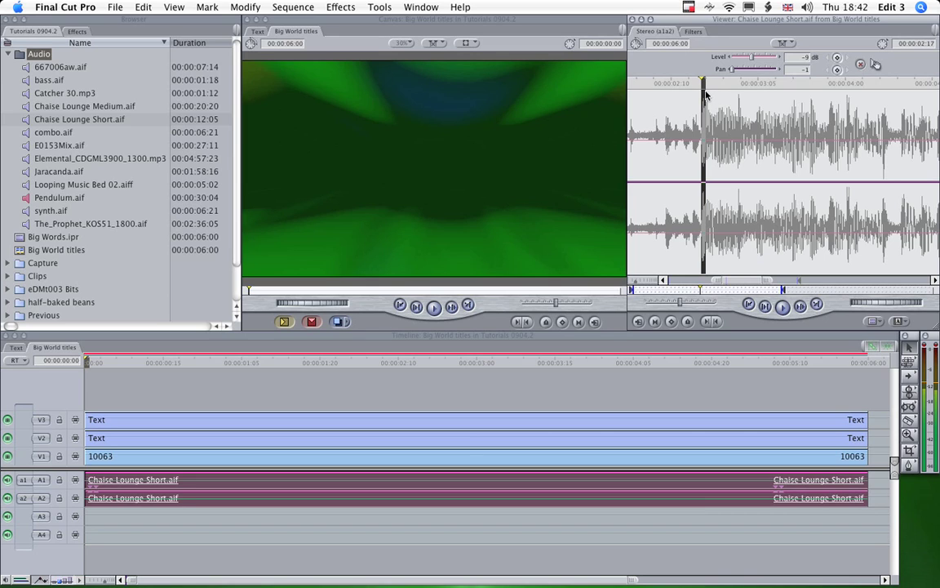
key("m")
left_click(435, 504)
left_click(436, 364)
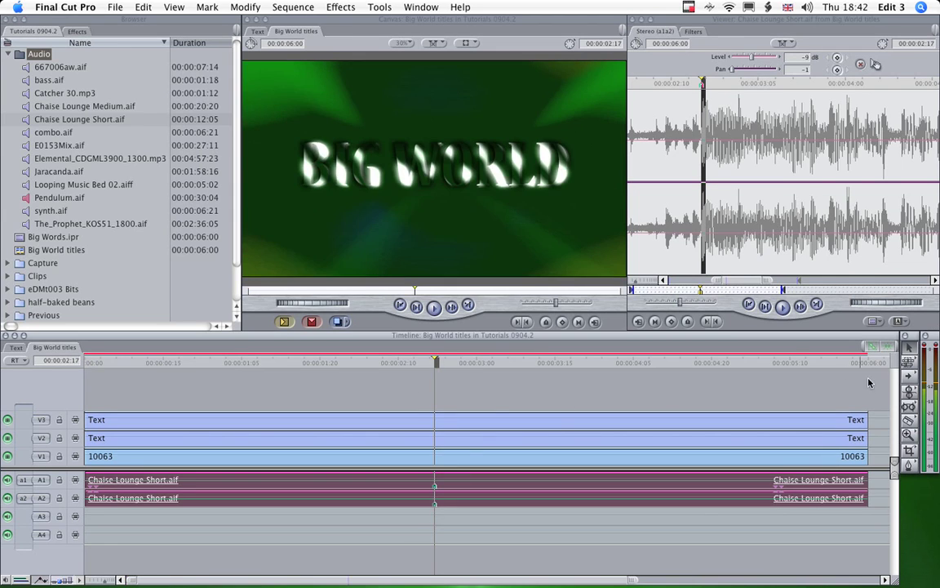
scroll(834, 392, "right", 5)
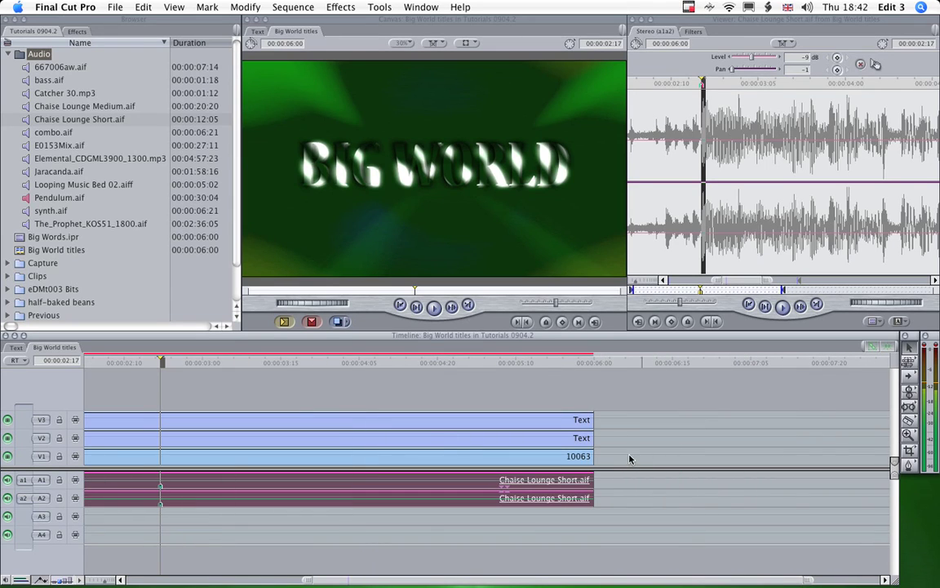
Load the Slug generator in the Viewer and give it a 7-frame duration.
left_click(76, 31)
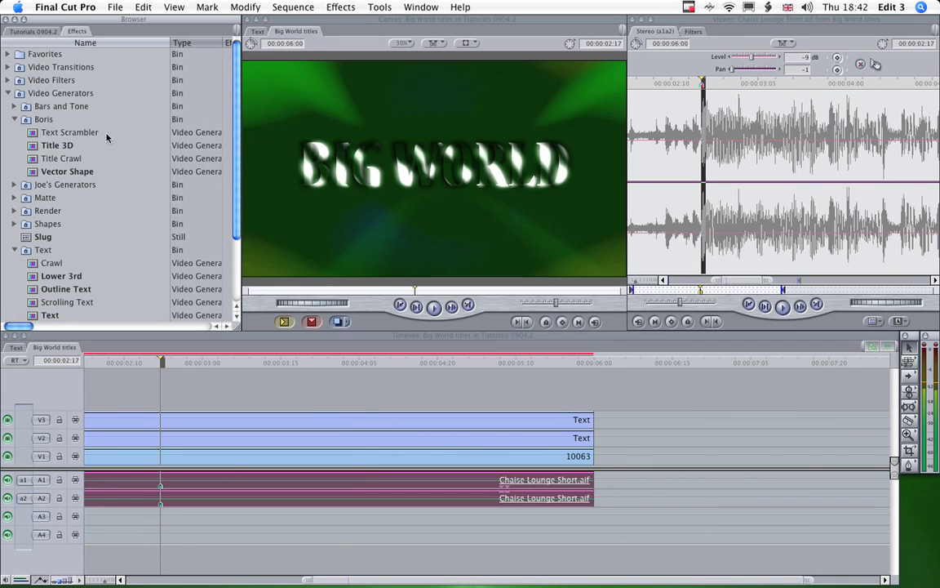
left_click(14, 120)
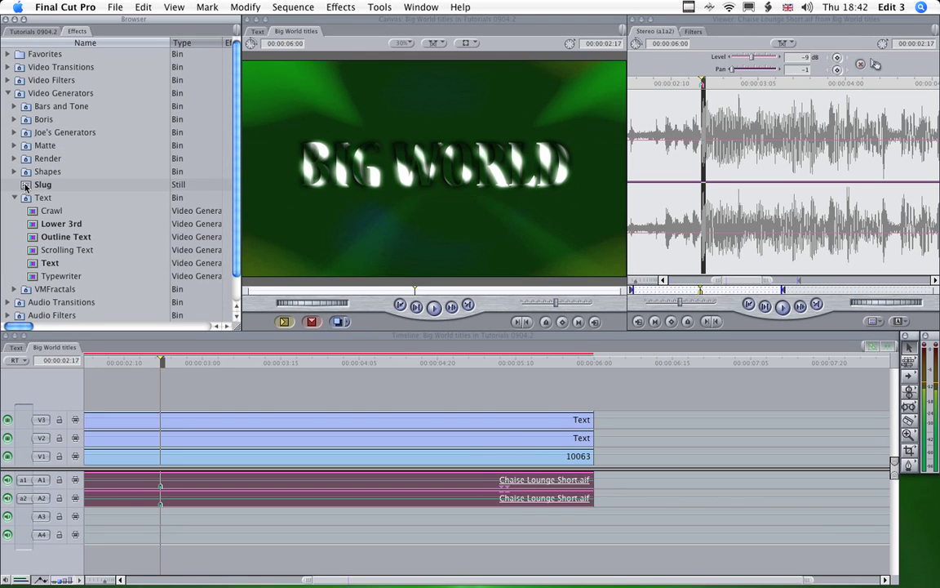
double_click(25, 187)
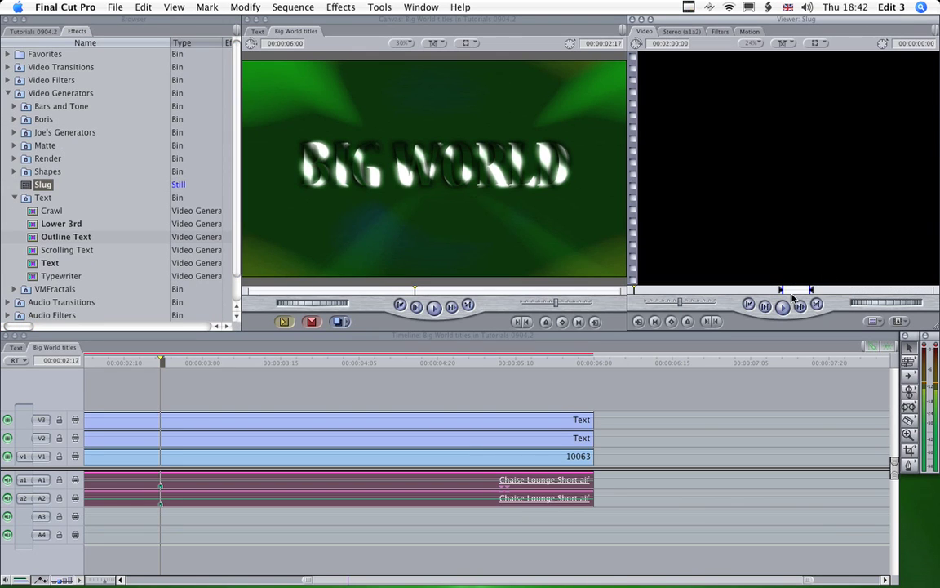
left_click(784, 292)
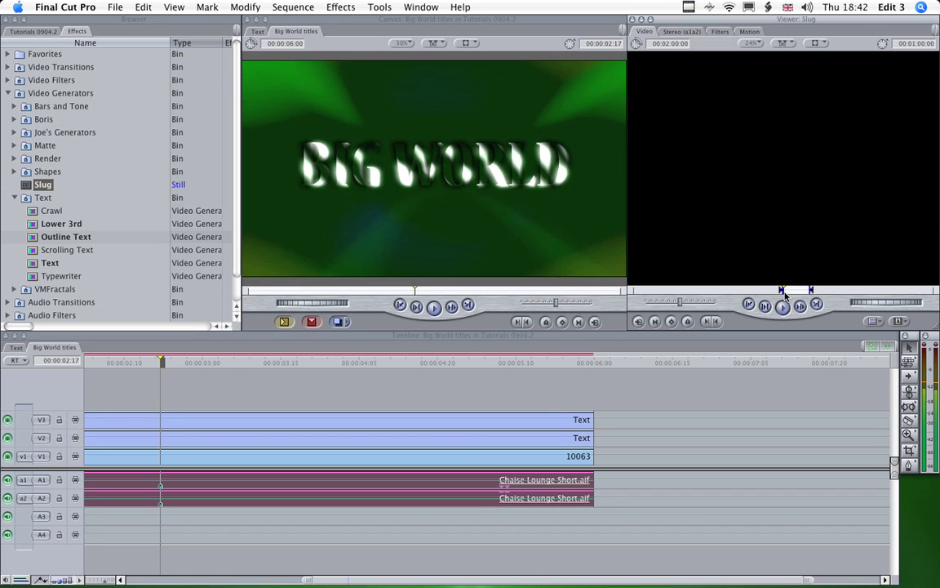
key("o")
Place the slug on V4 at the marker, delete its audio, and add a Cross Dissolve at its end.
left_click_drag(251, 383, 172, 406)
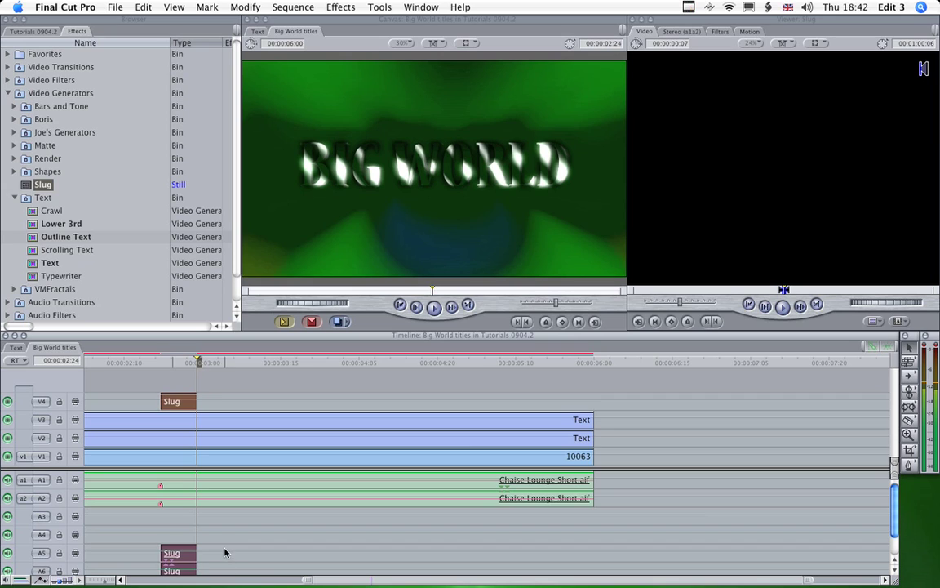
left_click(176, 556, "alt")
key("Delete")
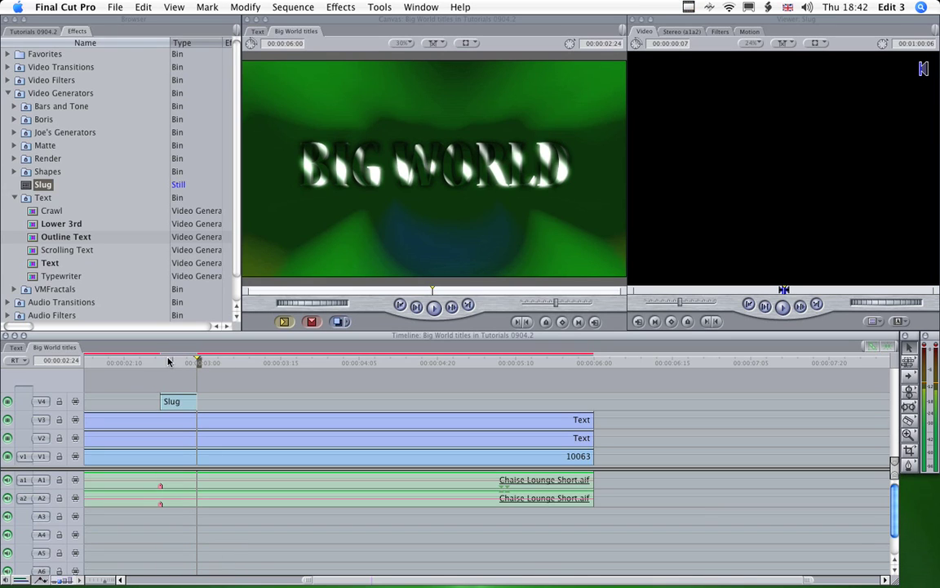
right_click(194, 401)
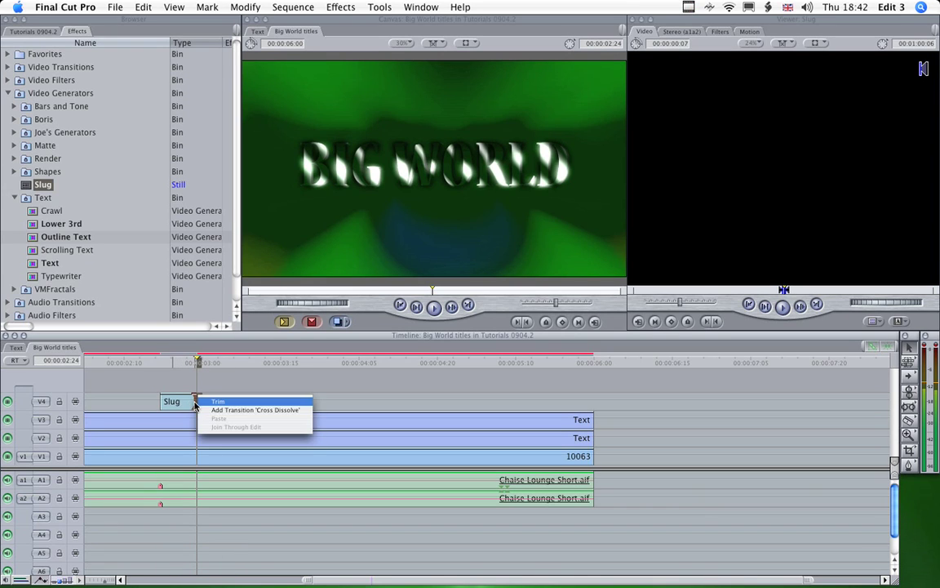
left_click(206, 413)
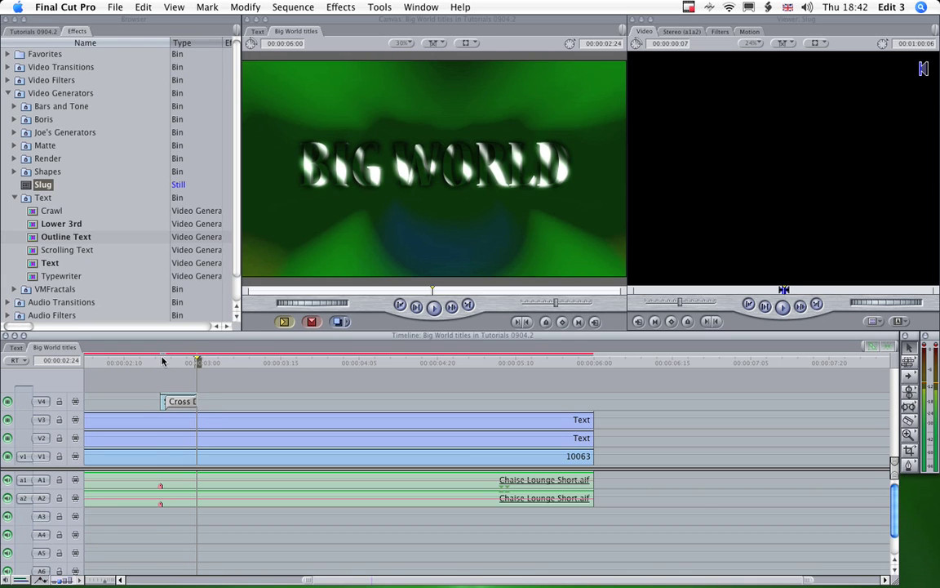
Apply the Channel > Invert filter to turn the slug from black to white.
left_click(162, 360)
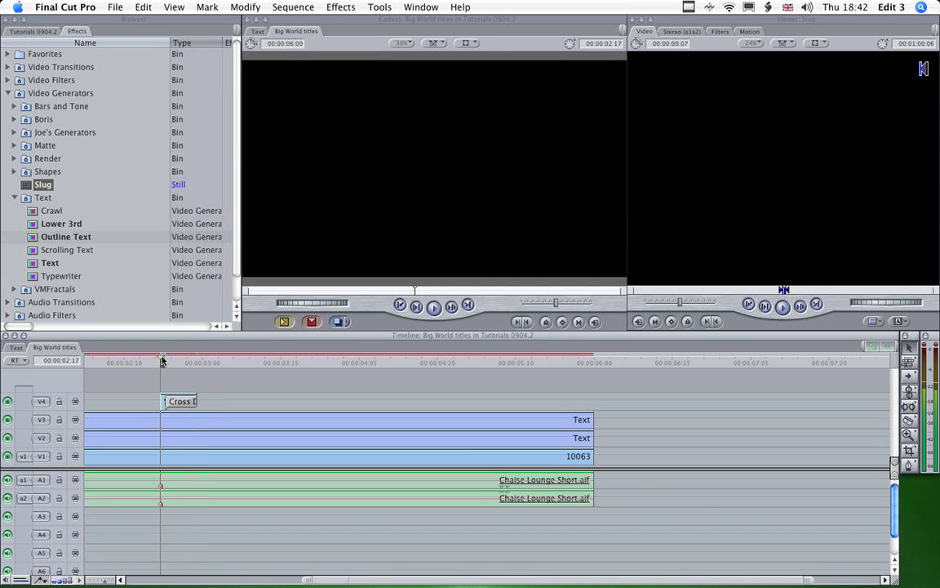
left_click(162, 403)
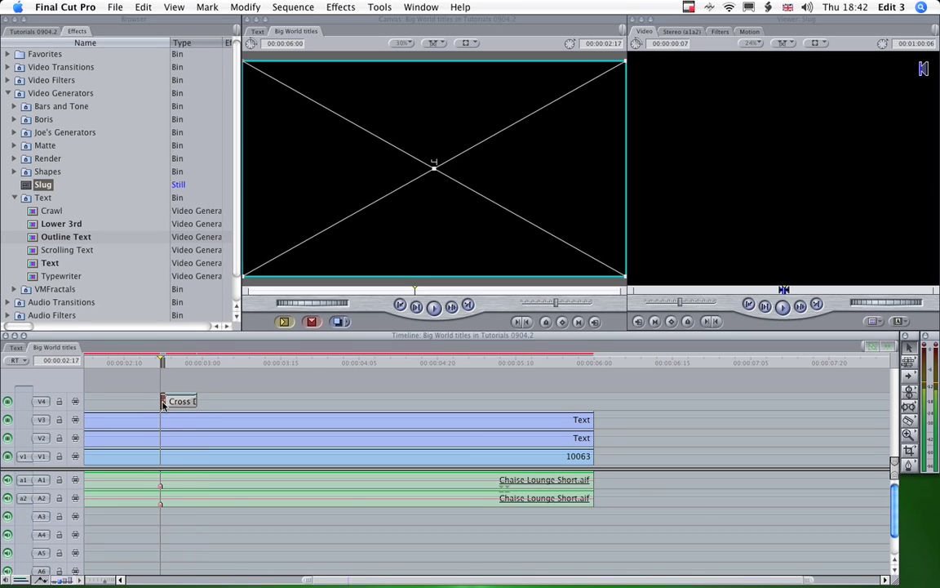
left_click(341, 8)
mouse_move(399, 126)
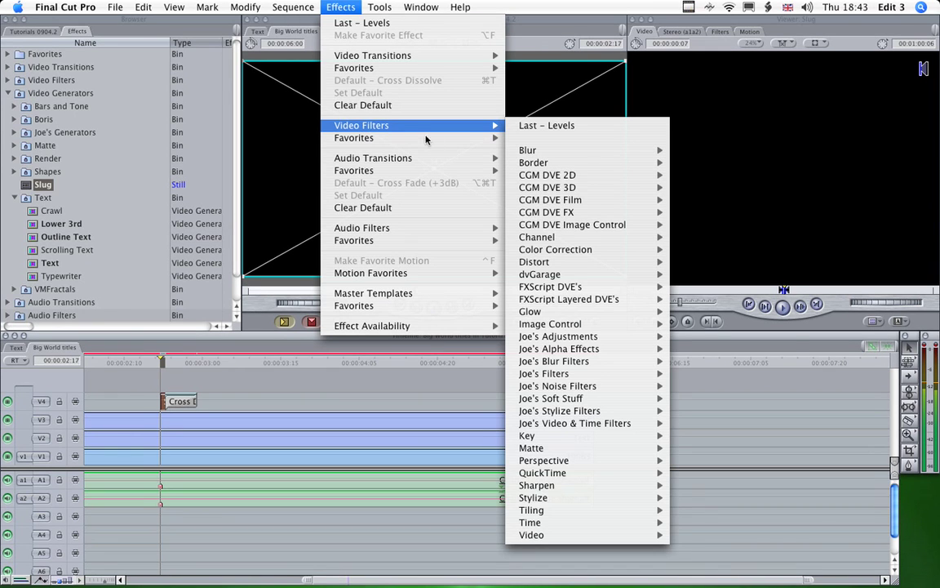
mouse_move(571, 237)
left_click(717, 325)
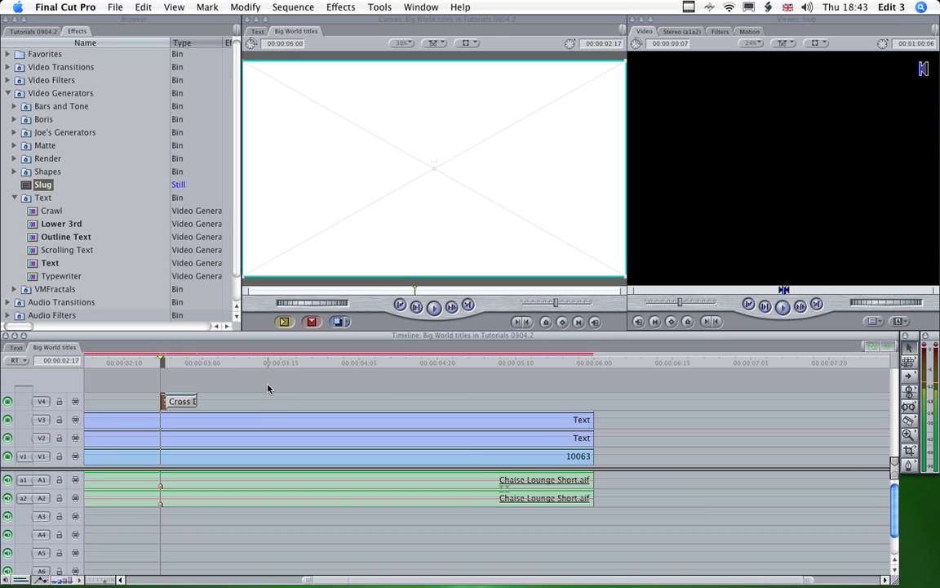
key("shift+z")
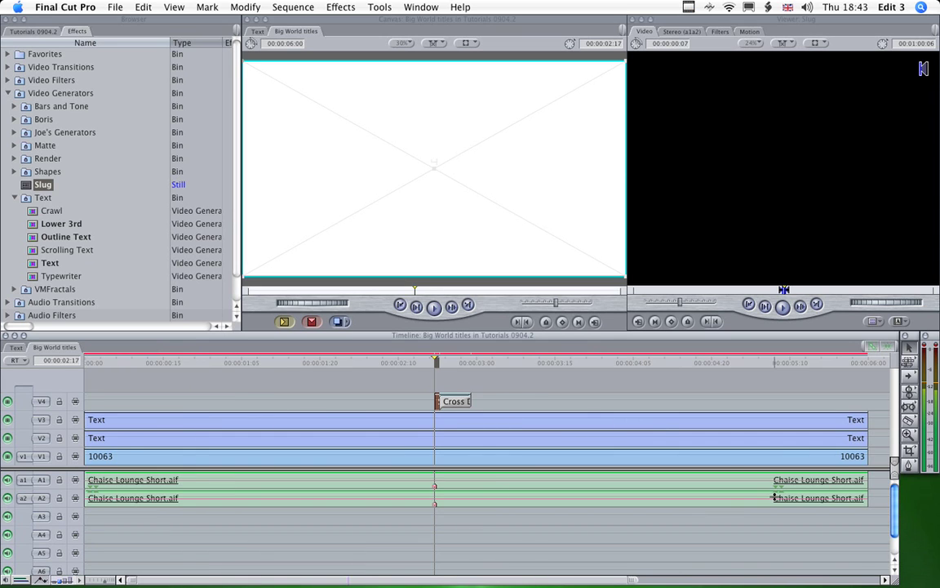
Lengthen both music clips past the titles and shift the two Text clips slightly later.
key("super+minus")
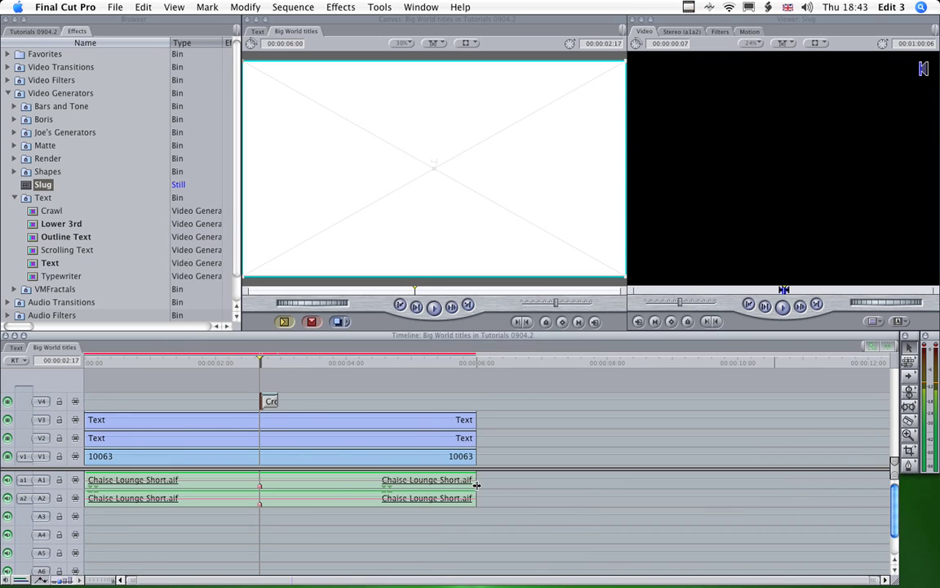
left_click_drag(476, 481, 516, 458)
left_click(326, 423)
left_click(315, 440, "super")
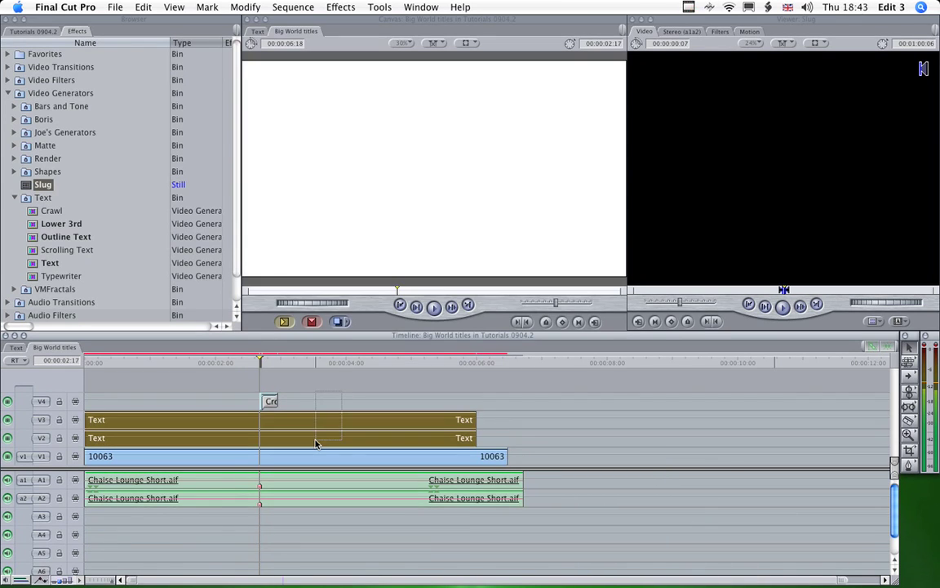
left_click_drag(322, 420, 336, 420)
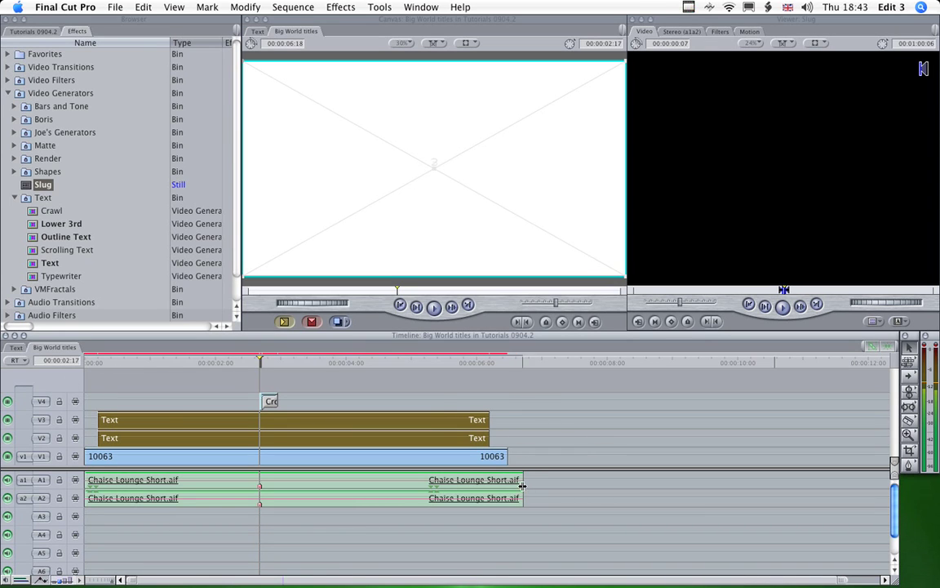
Extend the green background to 00:00:06:18 and end the music with a Cross Fade (+3dB).
left_click_drag(507, 455, 518, 480)
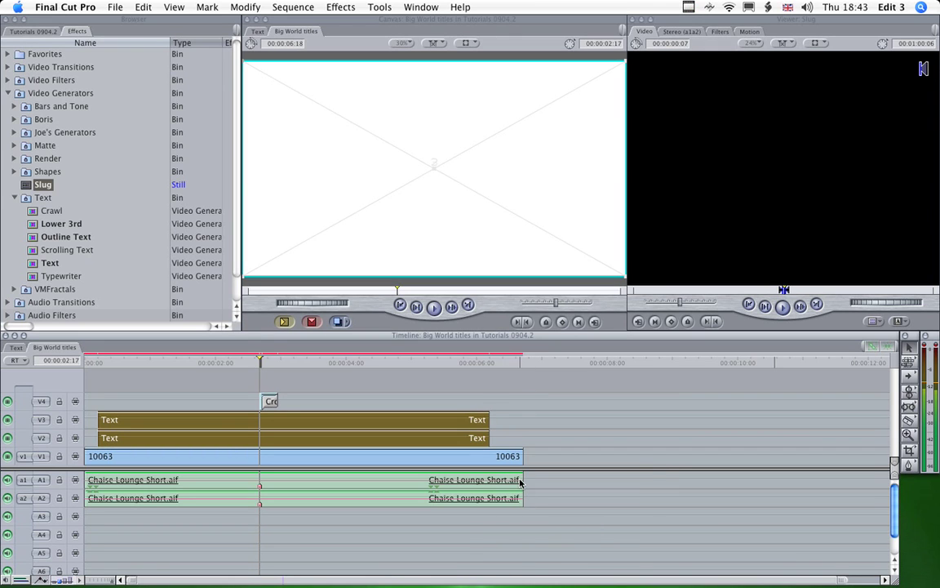
right_click(520, 482)
left_click(531, 487)
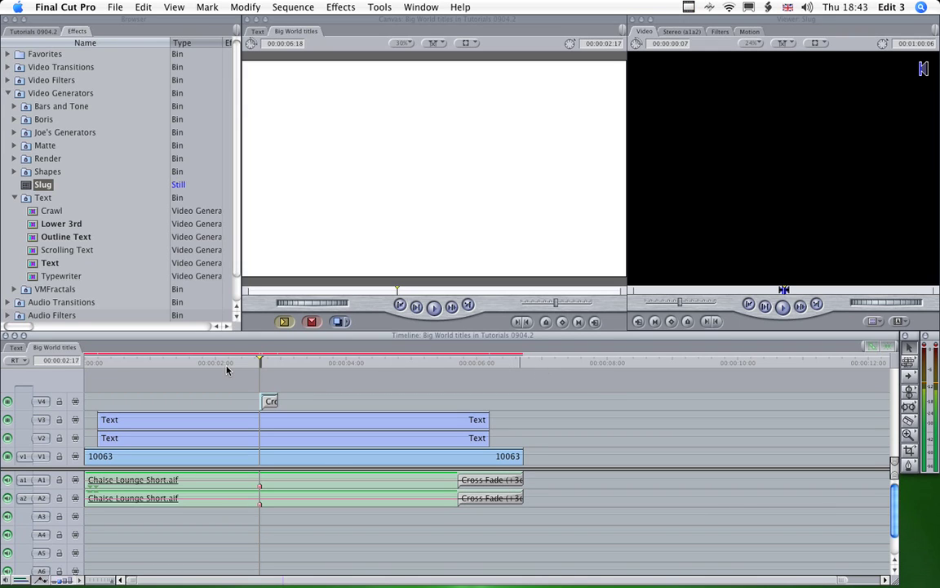
Render the whole sequence with Option-R and play it from the start.
key("Home")
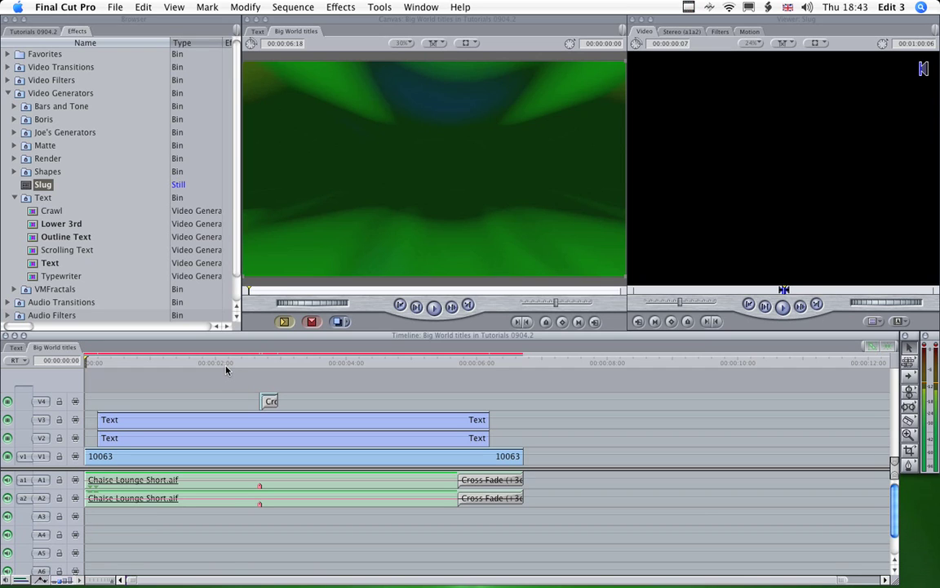
key("alt+r")
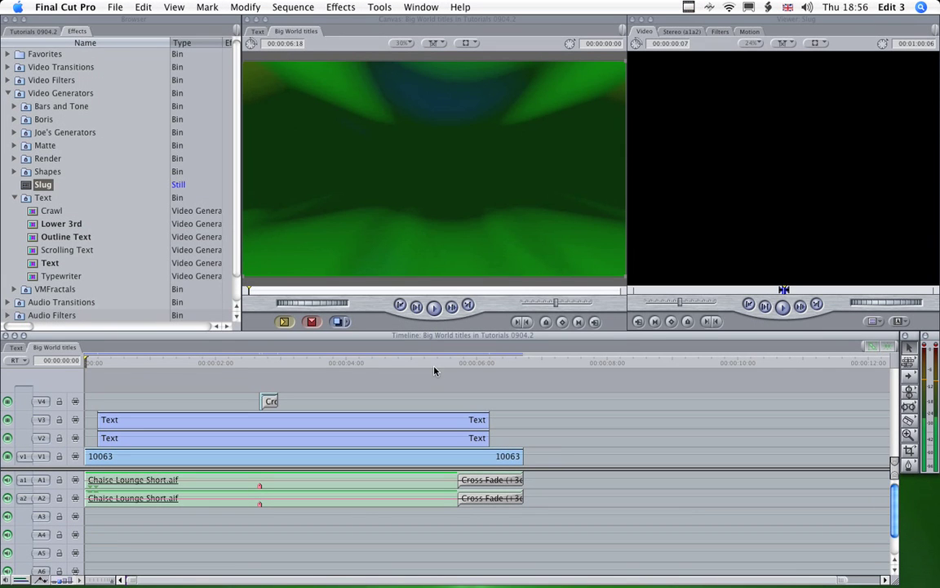
left_click(434, 307)
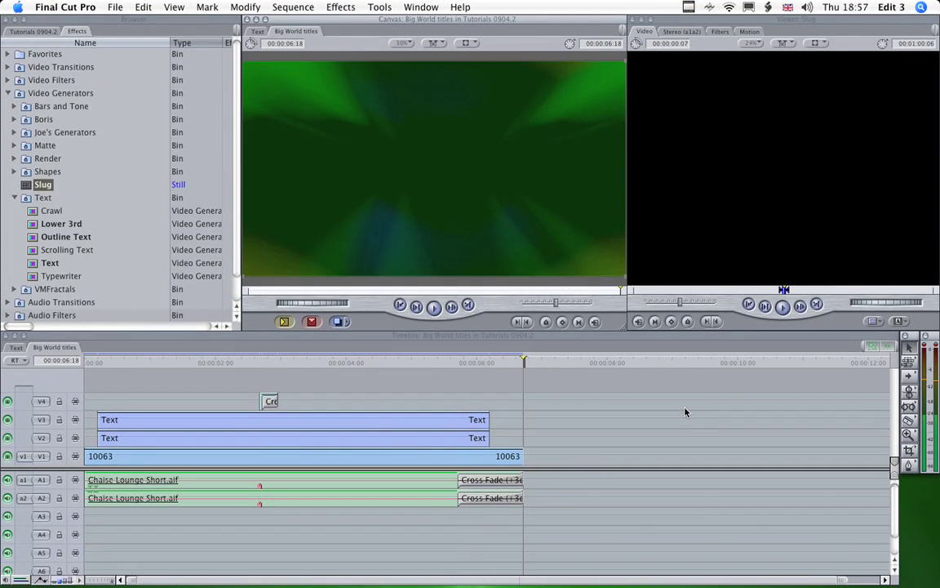
Check the title at 00:00:03:20 and 00:00:04:08, then scrub to 00:00:04:19.
left_click(510, 342)
left_click(333, 363)
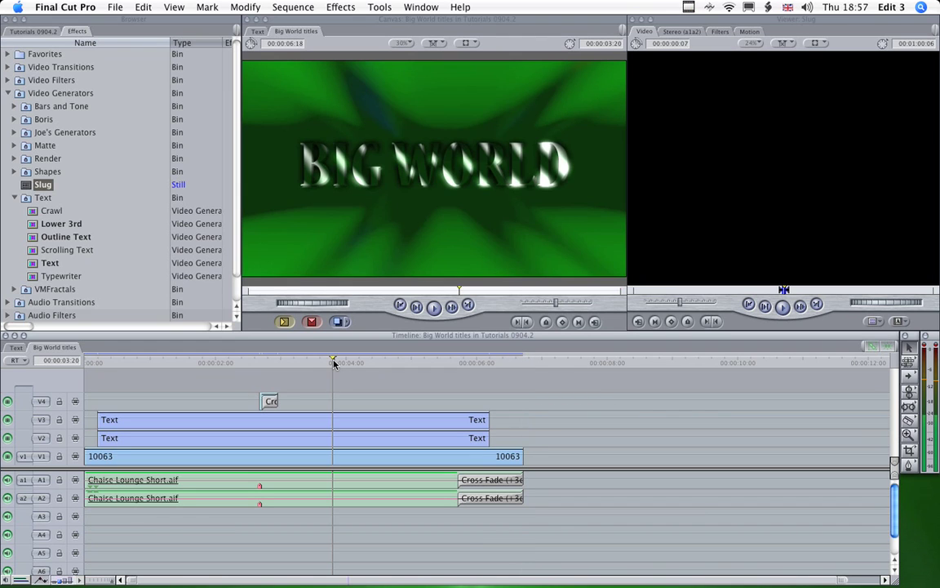
left_click(367, 363)
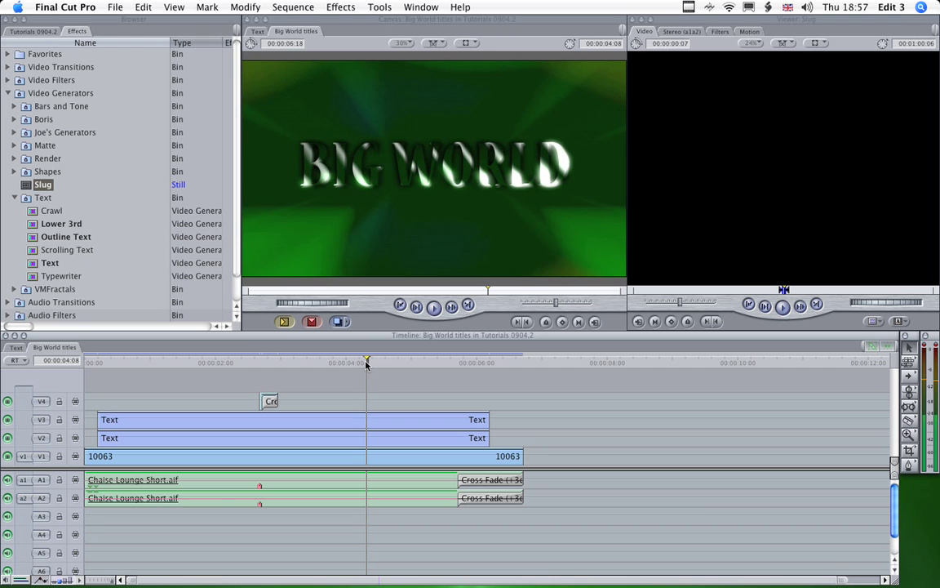
left_click_drag(366, 364, 169, 365)
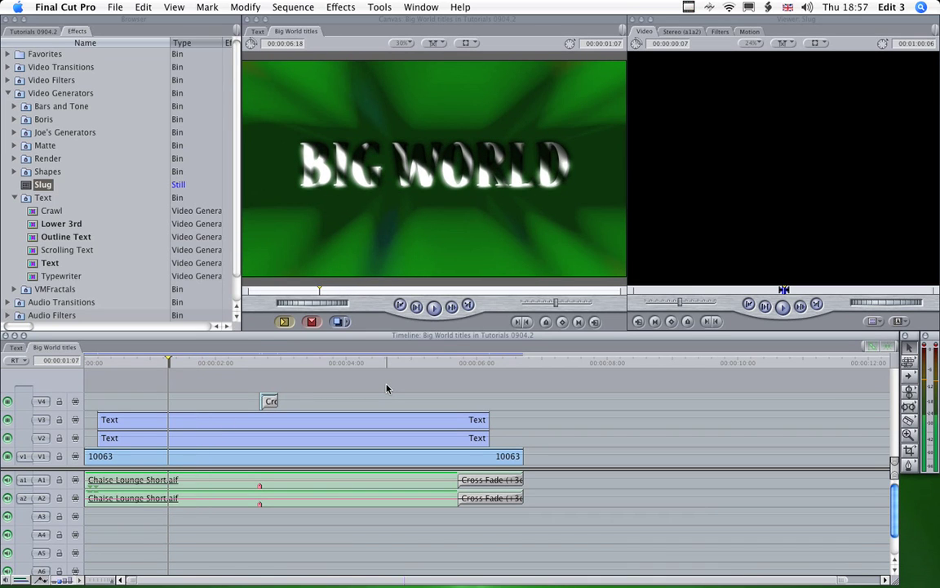